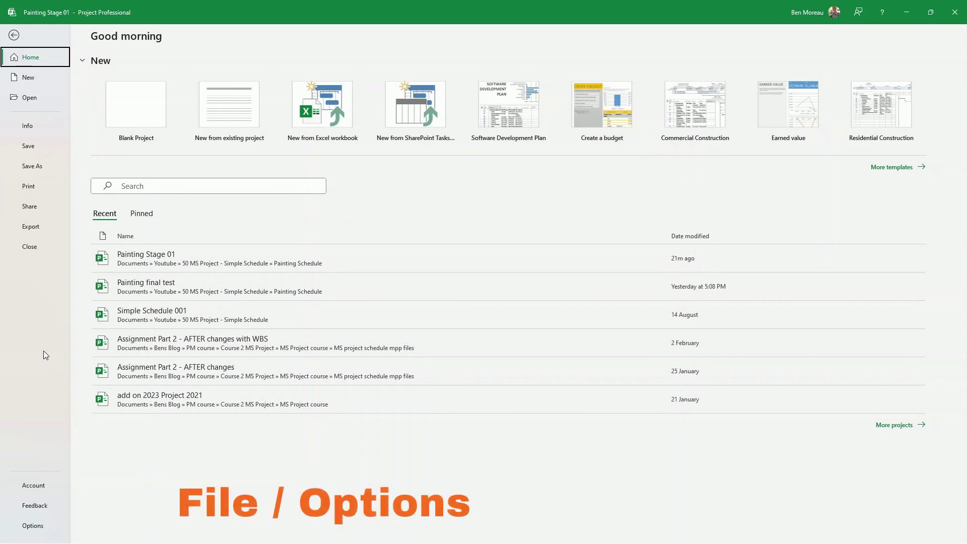
Step: In Project Options > Schedule, make All New Projects create new tasks as Auto Scheduled
click(39, 527)
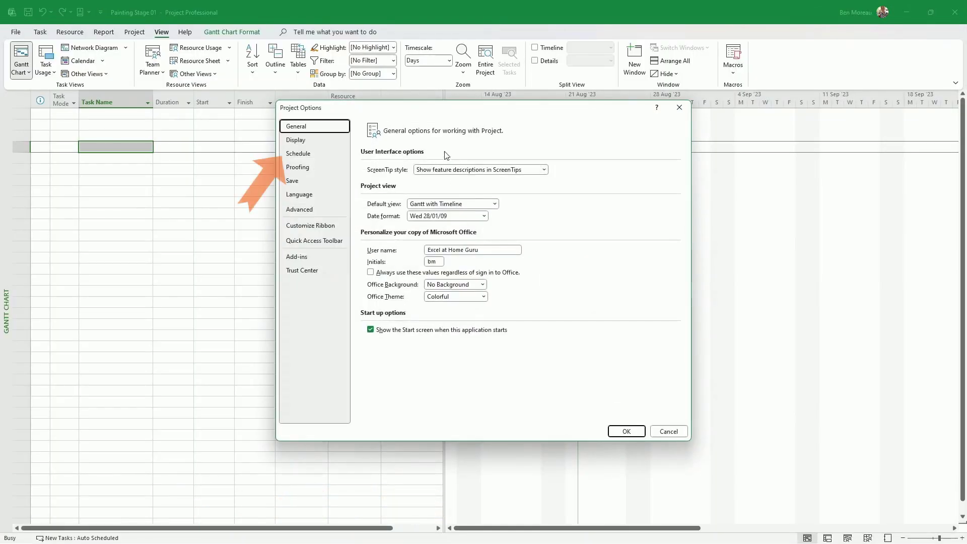
click(330, 156)
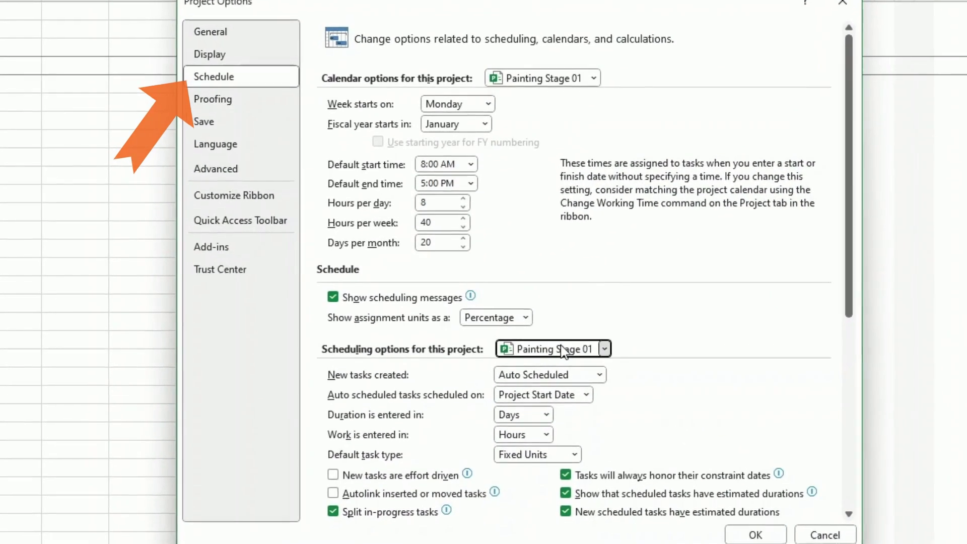
click(563, 351)
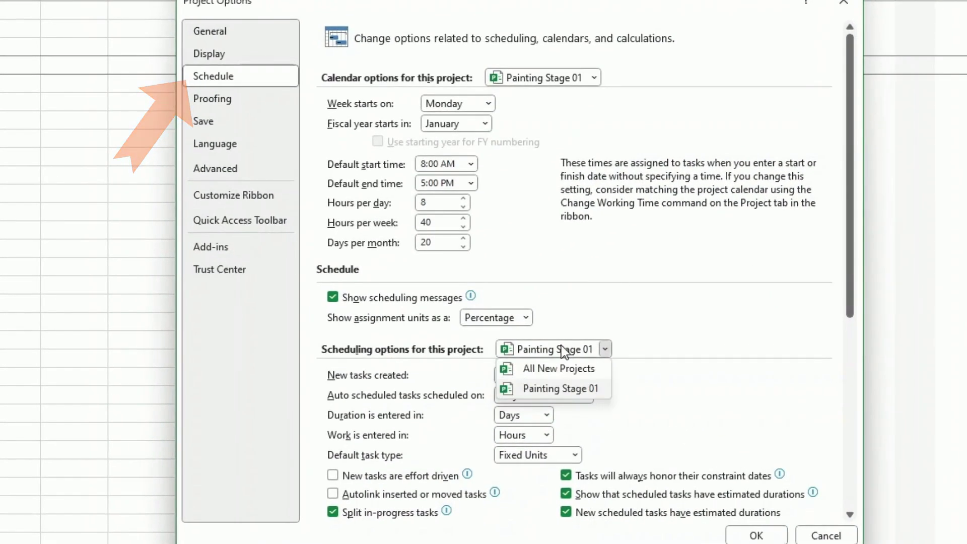
click(560, 368)
click(564, 377)
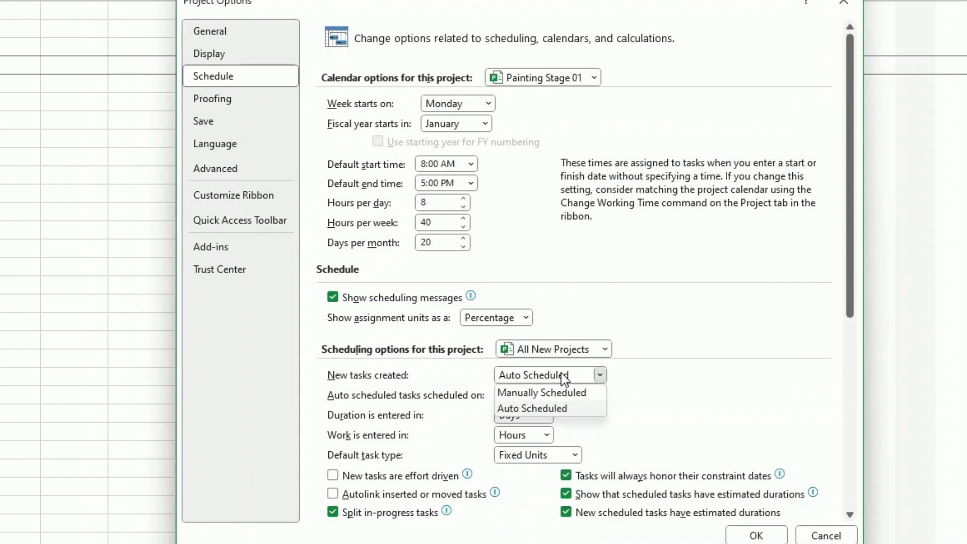
click(564, 377)
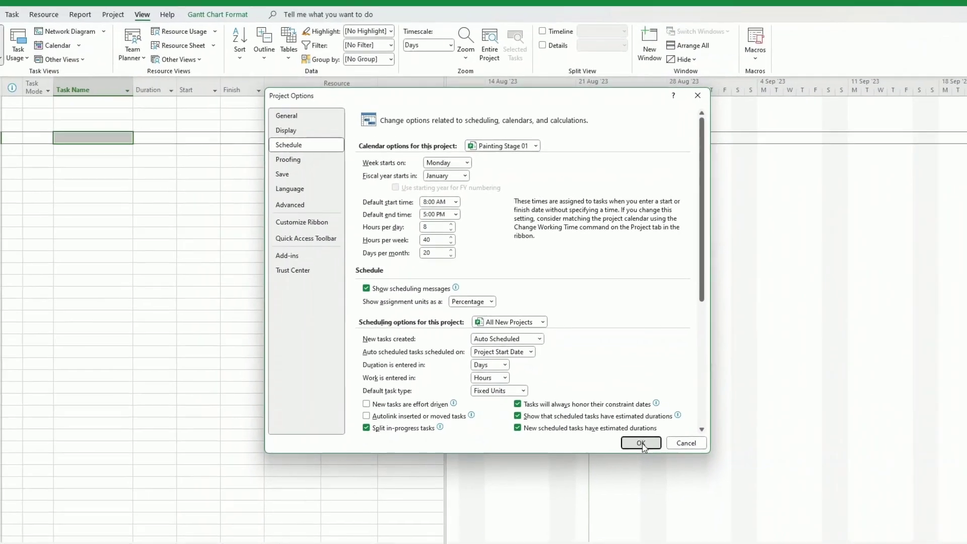
click(709, 498)
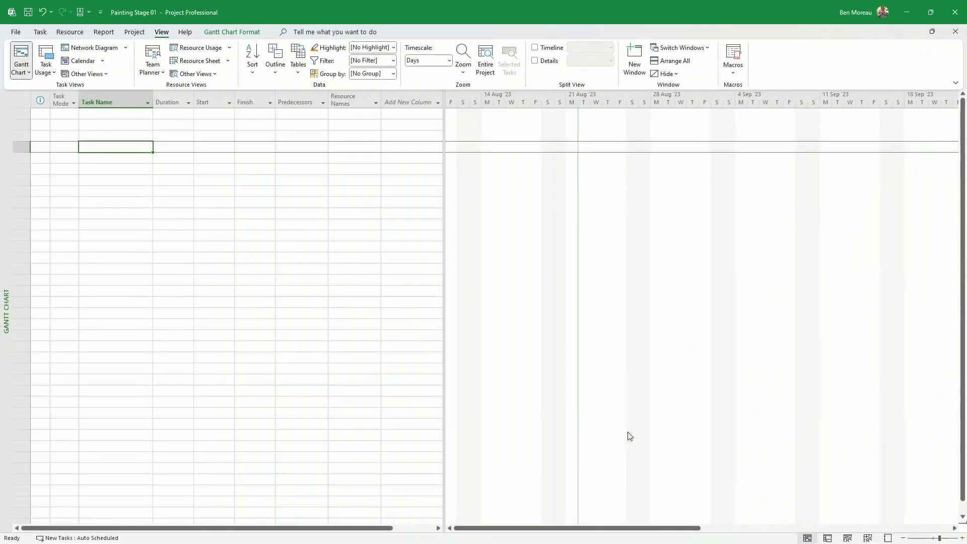
Step: Move the Resource Names column next to the Duration column
click(213, 224)
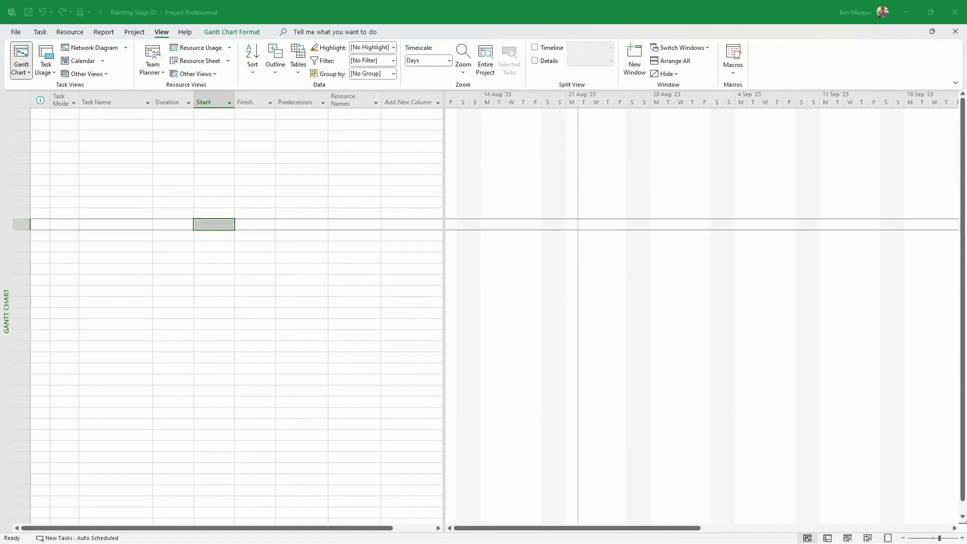
key(alt+Tab)
drag(10, 181, 565, 87)
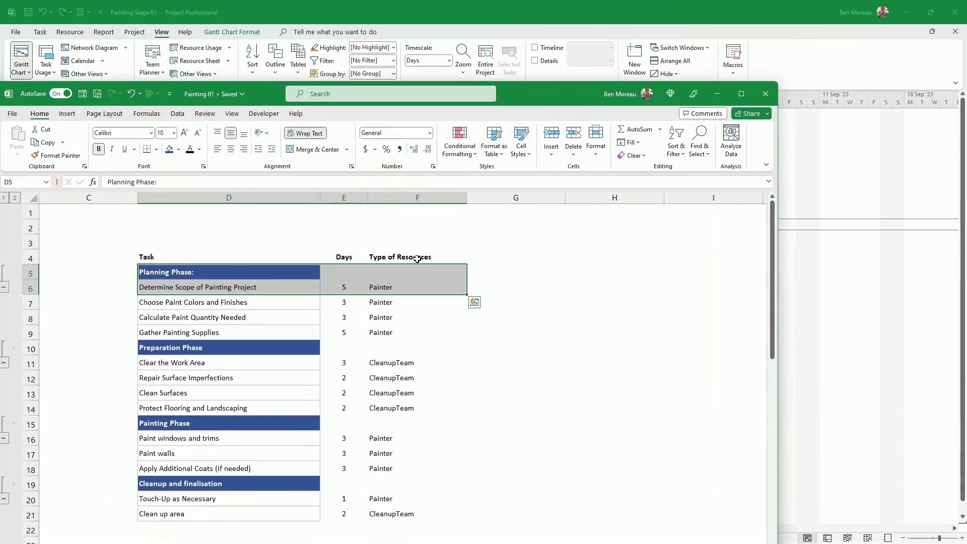
drag(530, 94, 422, 396)
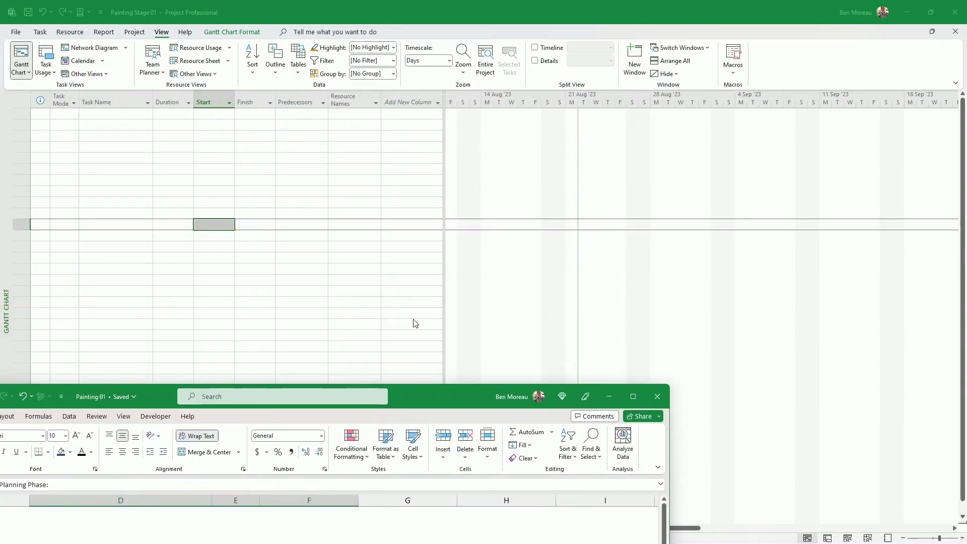
click(140, 146)
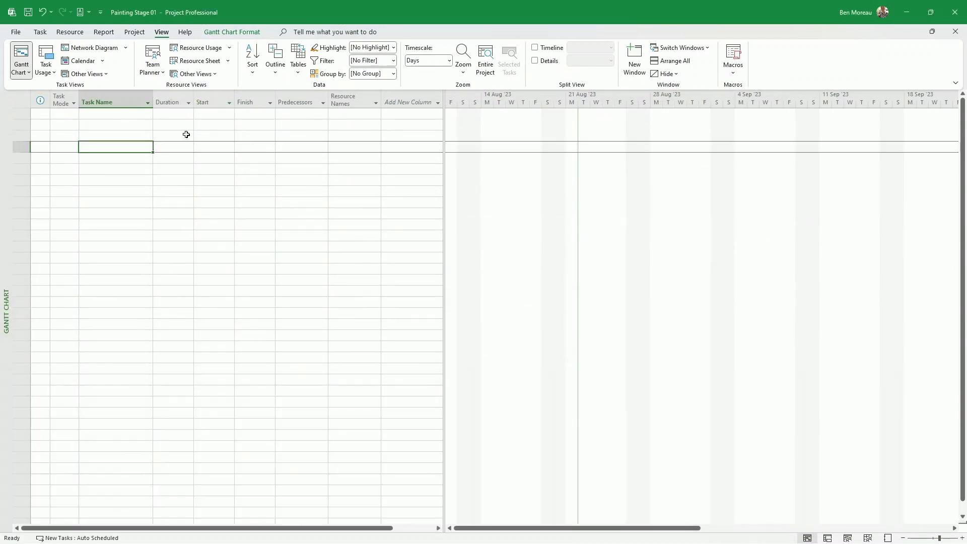
click(363, 103)
drag(365, 105, 199, 106)
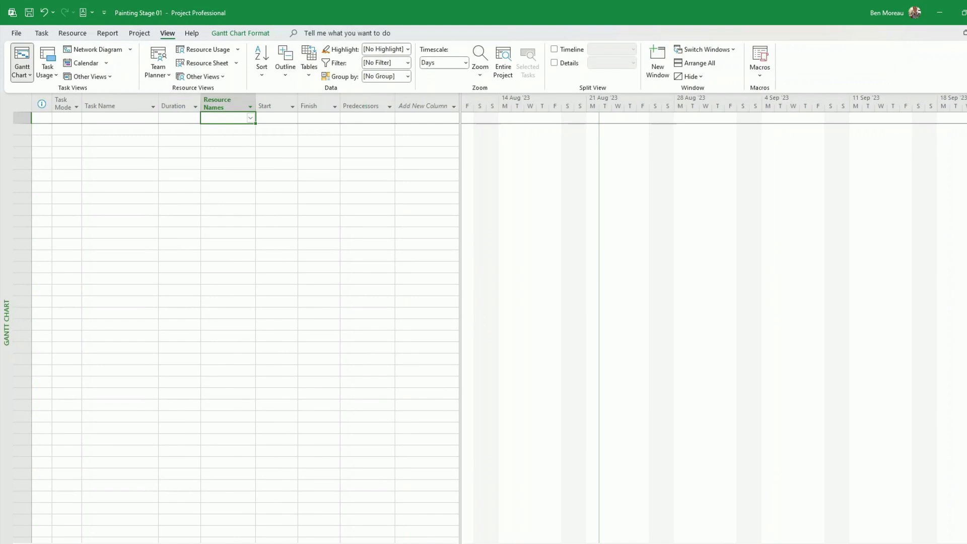
Step: Copy Excel range D5:F21 and paste it into the schedule's Task Name column
key(alt+Tab)
drag(398, 282, 532, 530)
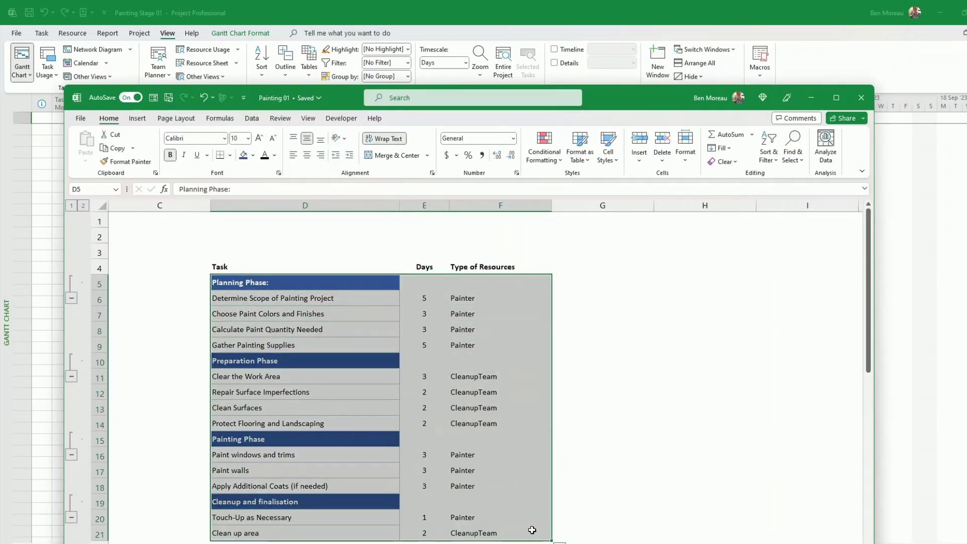
key(ctrl+c)
key(alt+Tab)
click(102, 141)
right_click(103, 141)
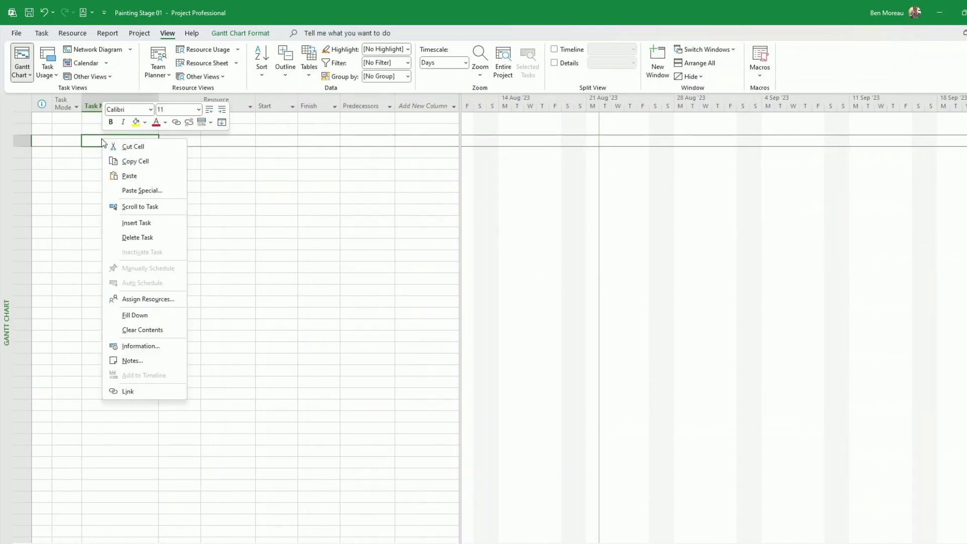
click(132, 176)
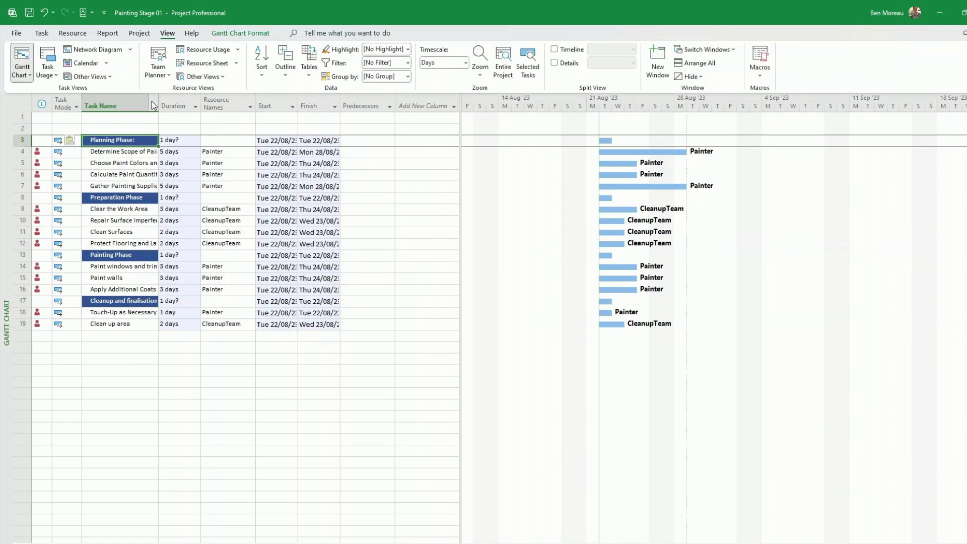
Step: Move Resource Names after Predecessors and autofit the Task Name column width
click(232, 103)
drag(231, 108, 348, 103)
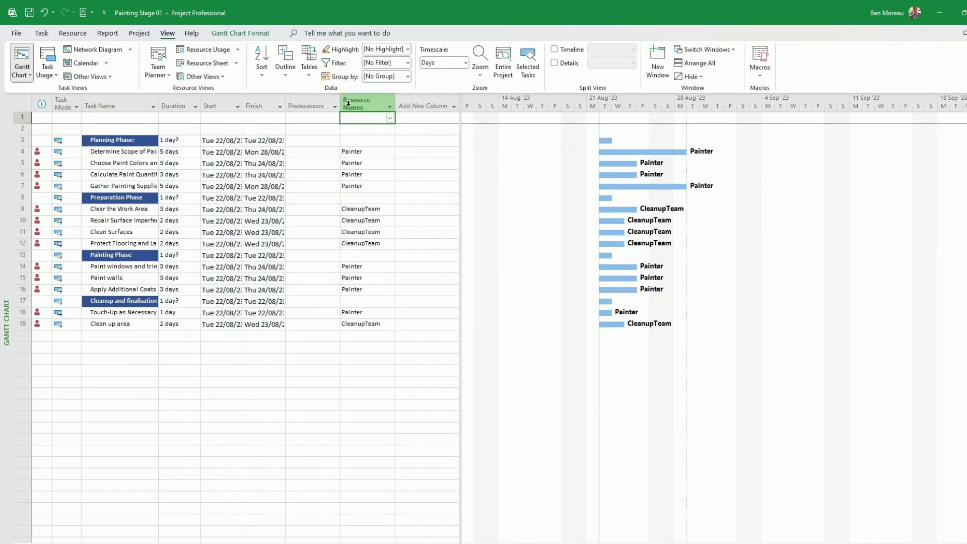
double_click(158, 105)
Step: Indent rows 4–7, 9–12, 14–16 and 18–19 under their phase headings
drag(141, 151, 172, 187)
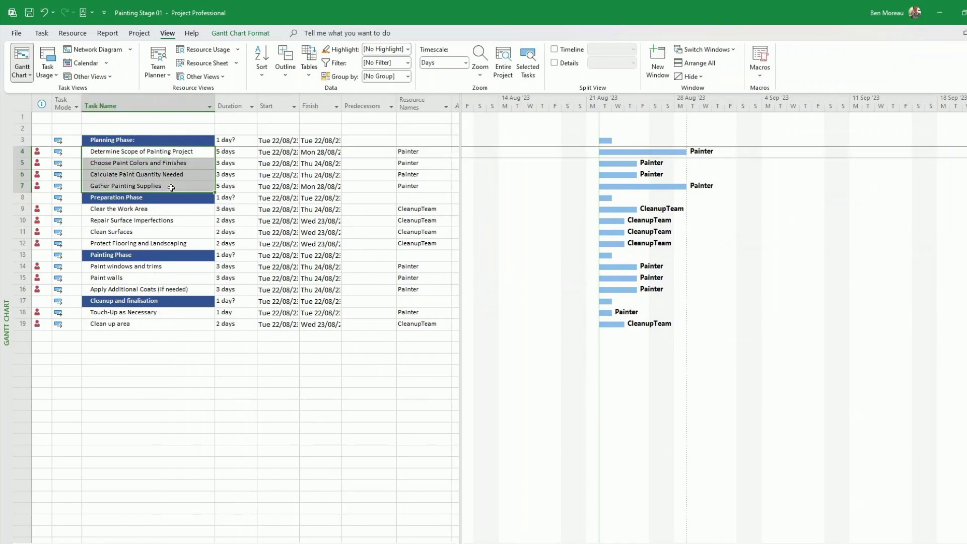
click(41, 34)
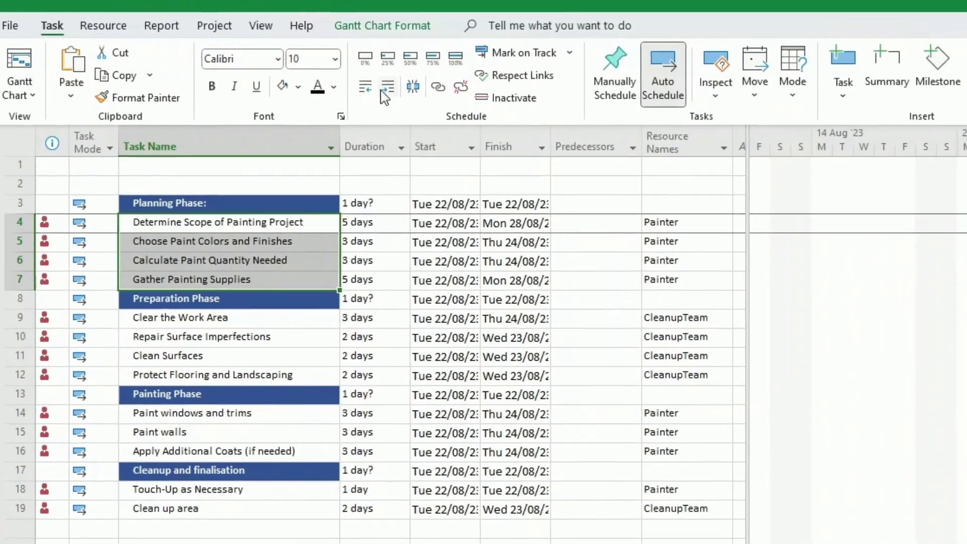
click(247, 76)
drag(316, 320, 315, 371)
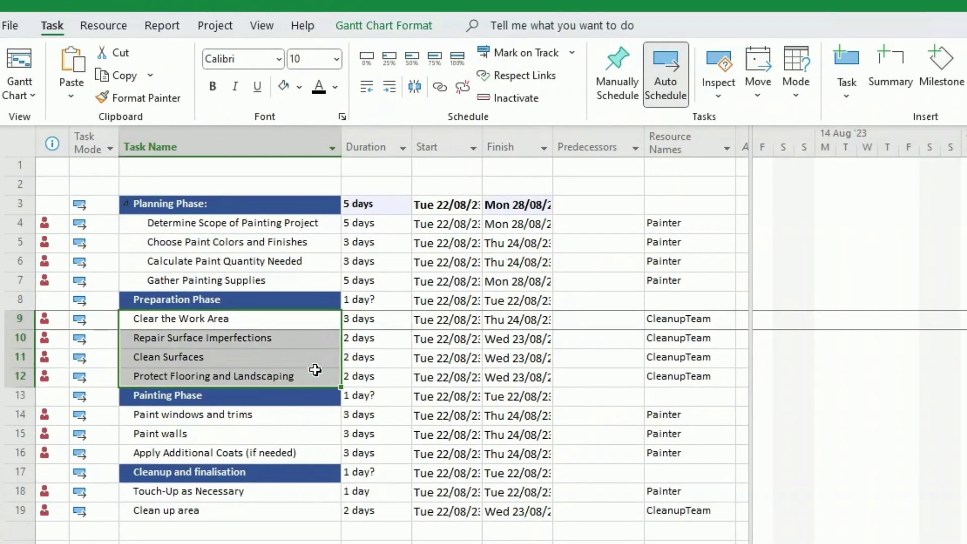
click(389, 87)
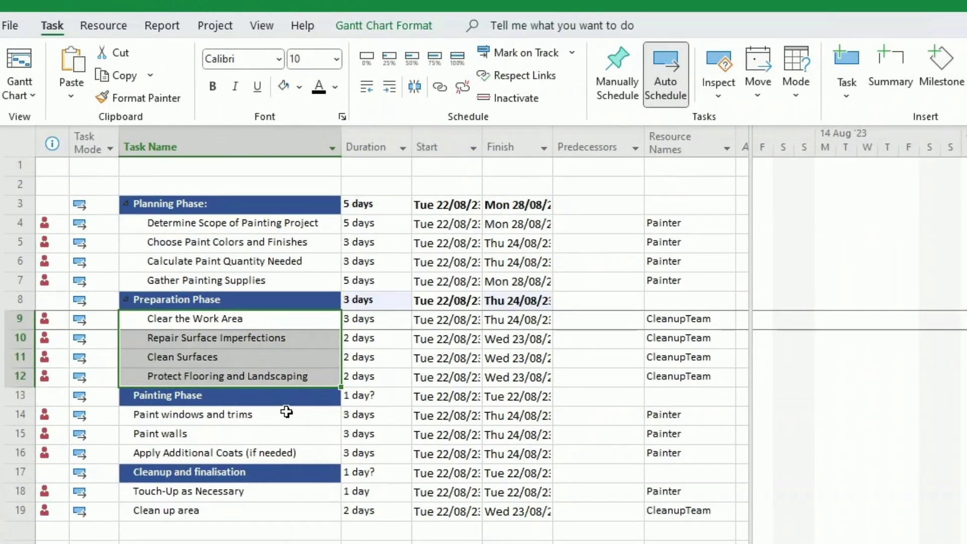
drag(286, 415, 290, 455)
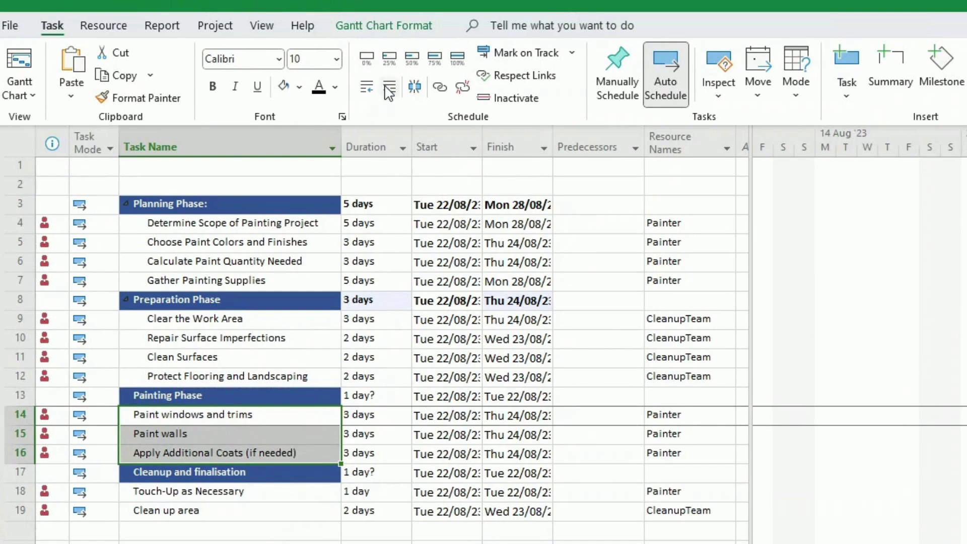
click(390, 87)
drag(288, 492, 289, 507)
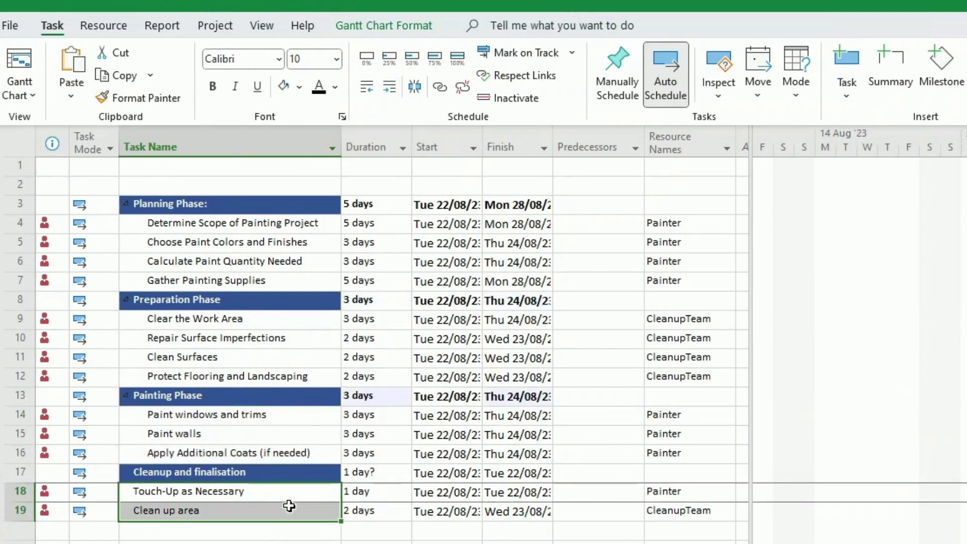
click(389, 87)
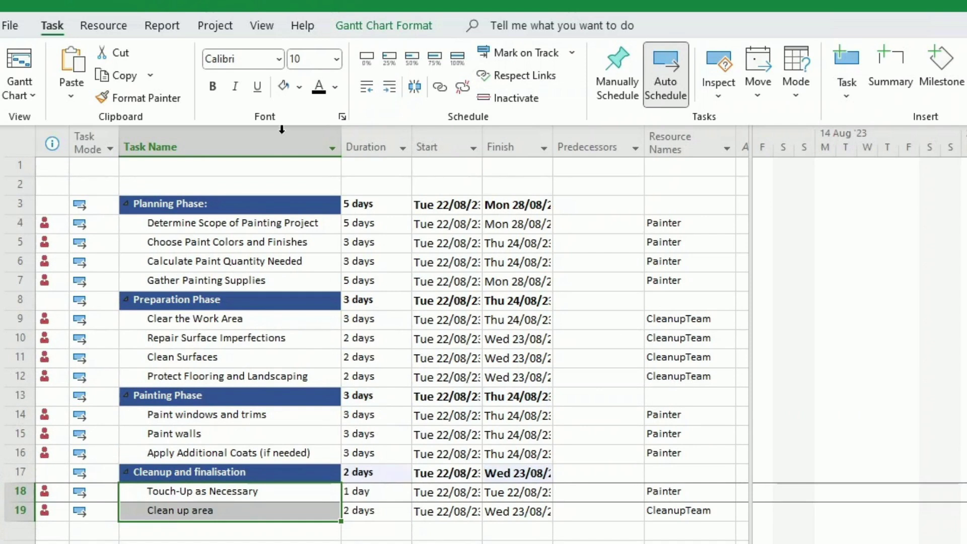
Step: Add a 'Project Kick Off' task in the first row
click(185, 168)
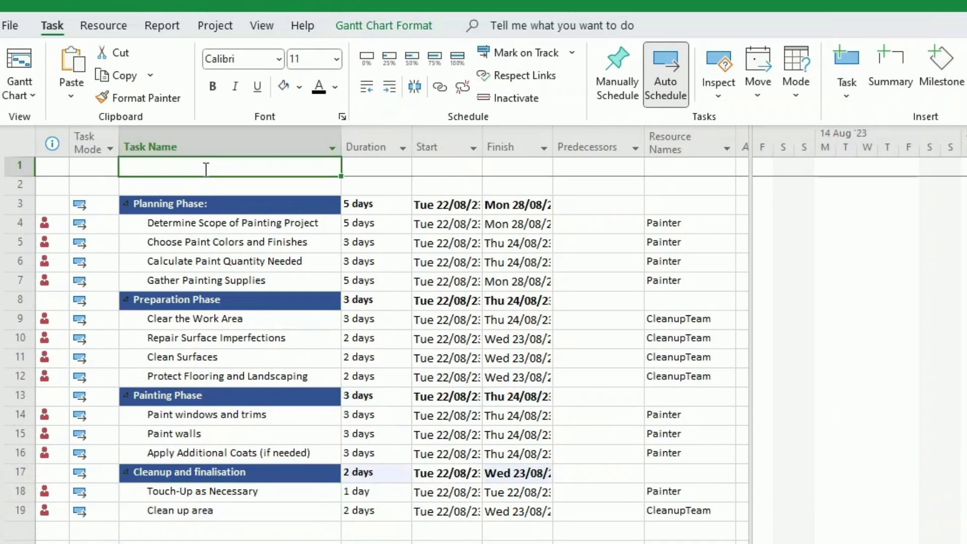
text(Project Kick Off)
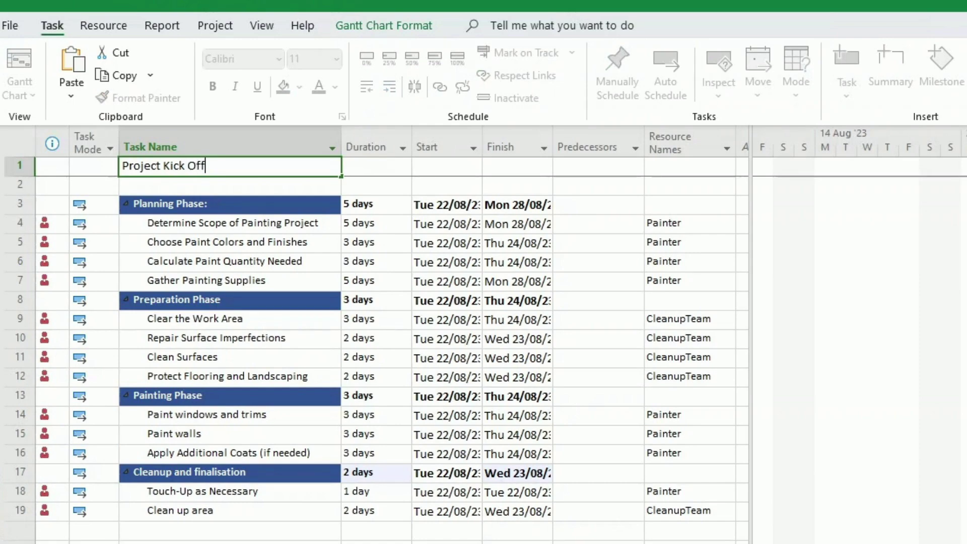
key(Return)
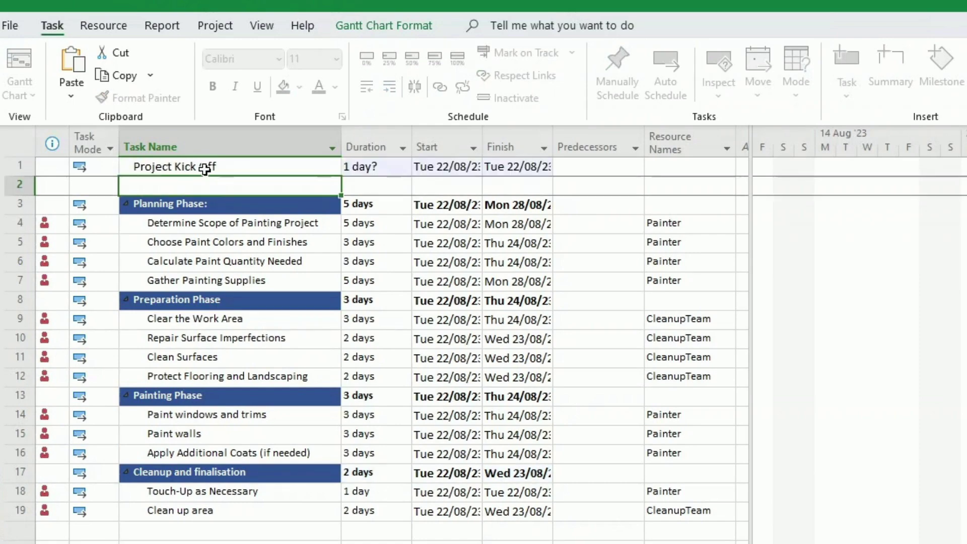
Step: Add 'Closing Project', 'Sign off' and 'Lessons Learned' tasks at the end of the list
key(Down)
key(Down)
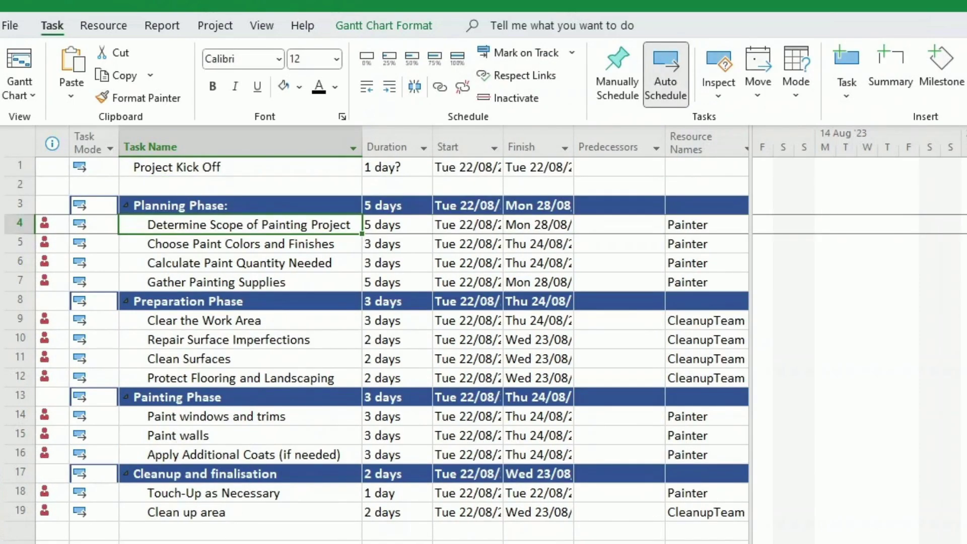
click(212, 525)
text(Cl)
text(osi)
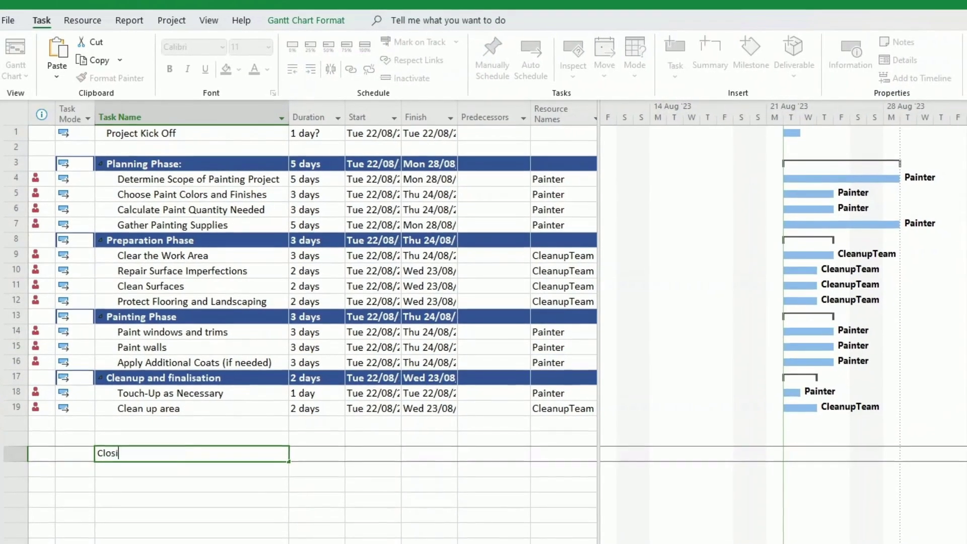
text(ng Project)
key(Return)
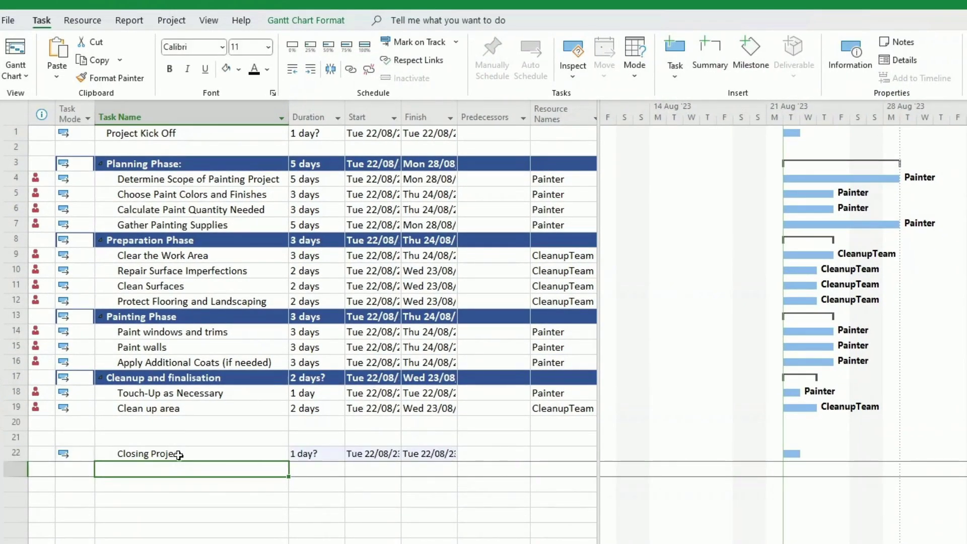
text(Sign off)
key(Return)
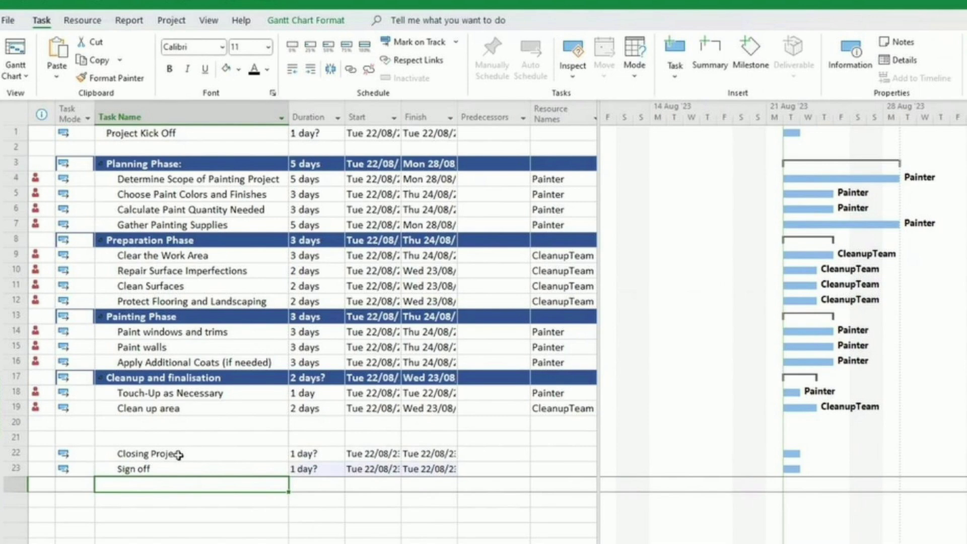
text(Lessons)
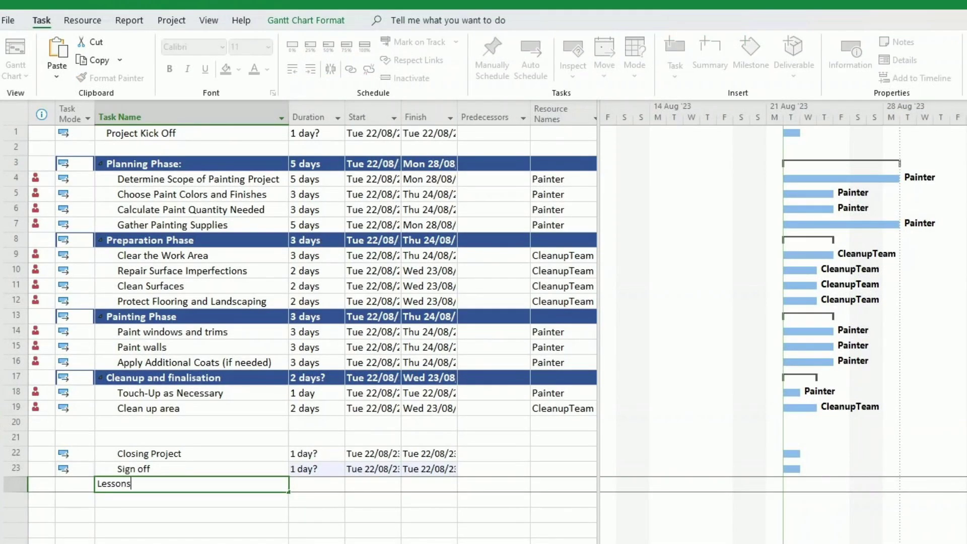
text( Learned)
click(182, 454)
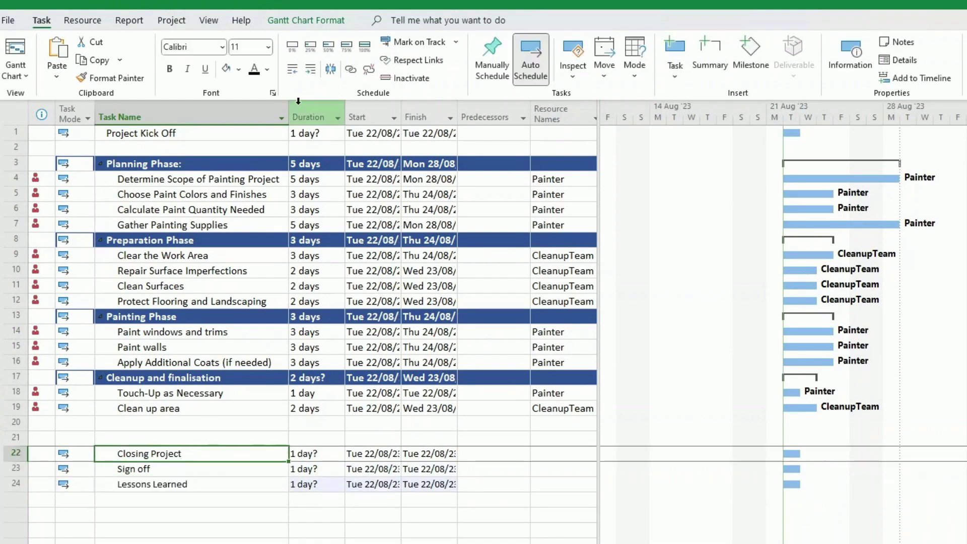
Step: Indent Closing Project's subtasks and Format-Paint Planning Phase's style onto Project Kick Off and Closing Project
click(298, 72)
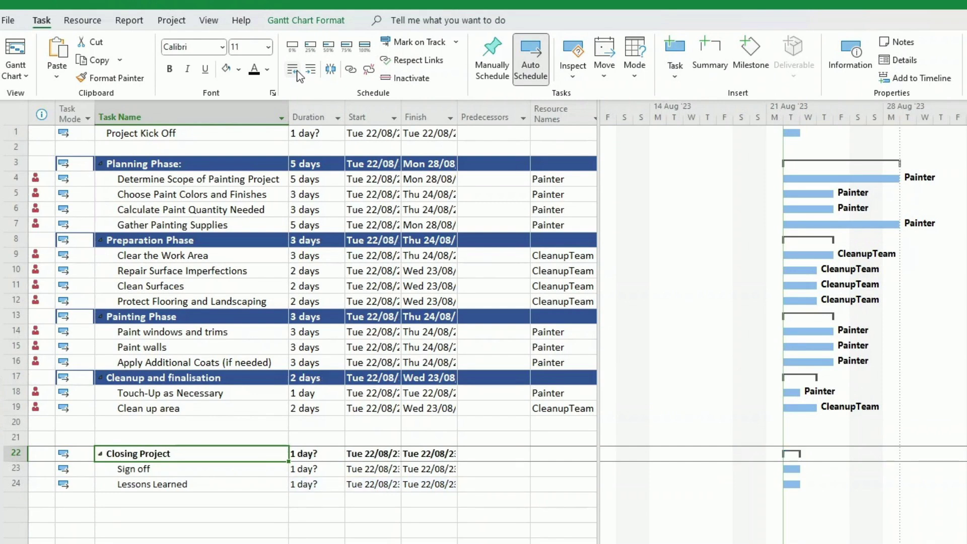
click(183, 162)
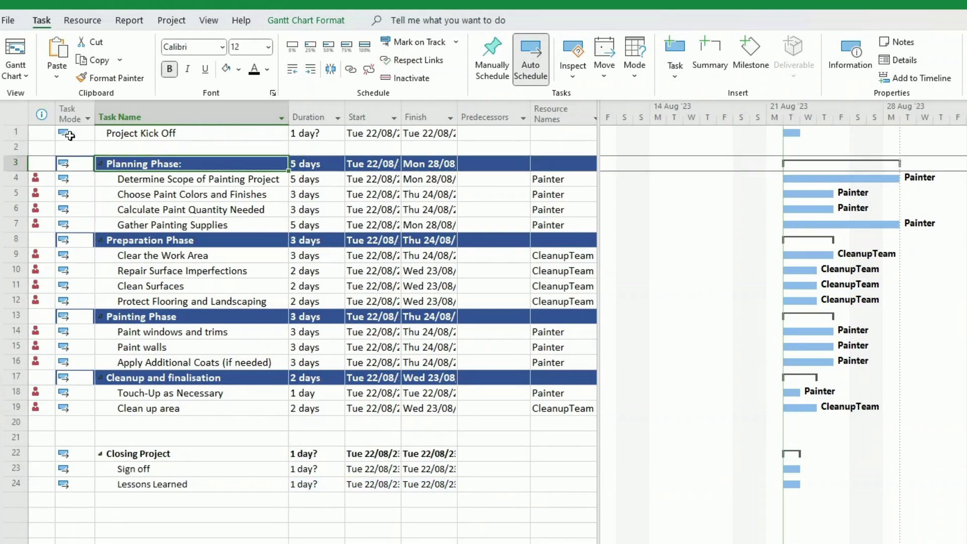
click(99, 78)
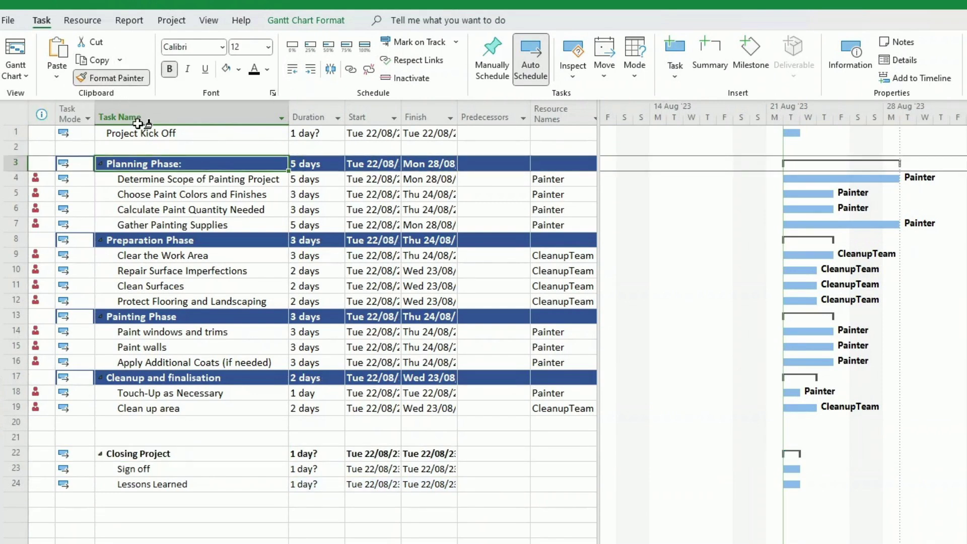
click(121, 132)
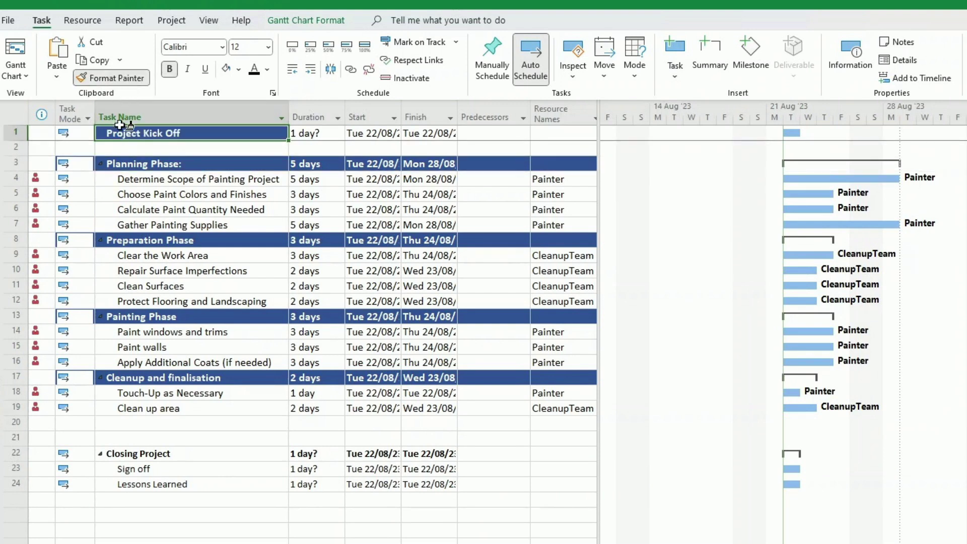
click(164, 452)
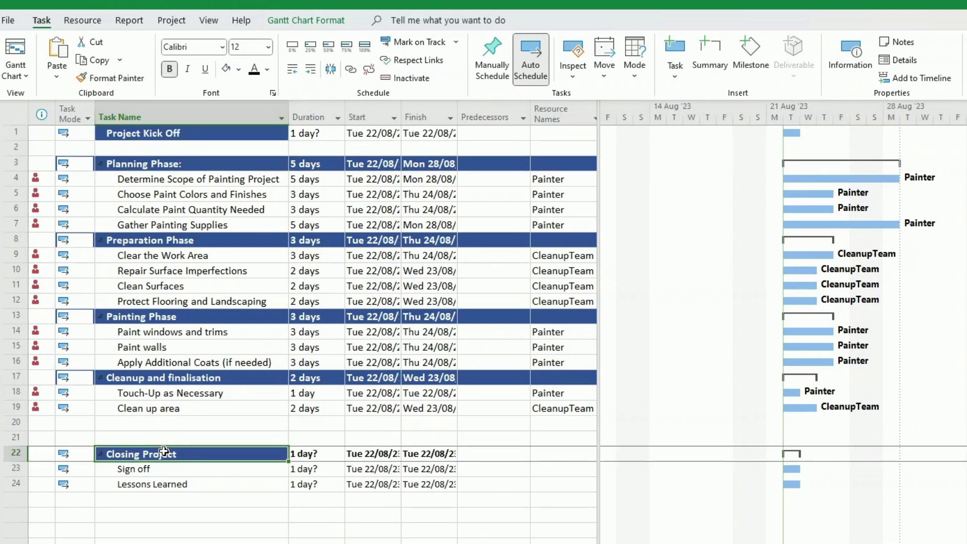
click(186, 514)
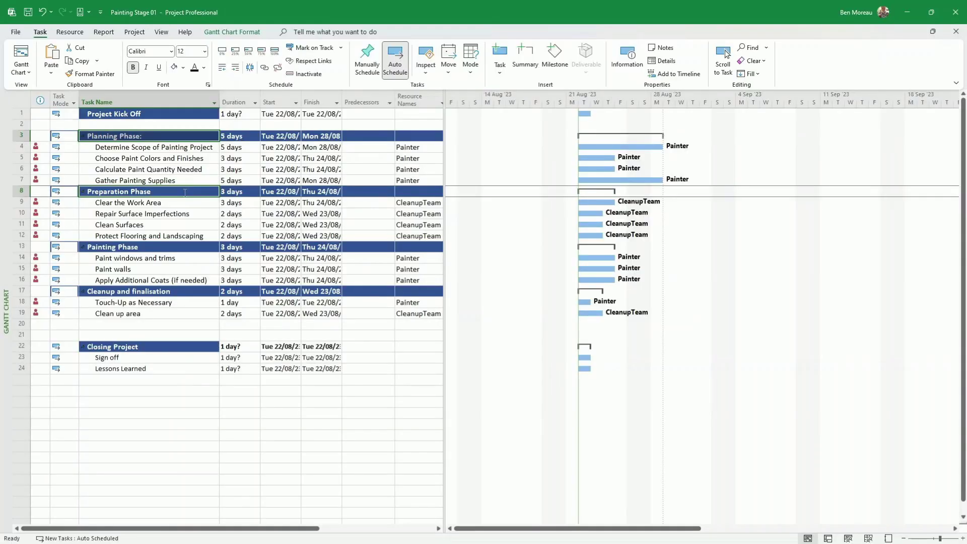
Step: Add Painting Phase and Cleanup and finalisation to the selection and link all four phases
ctrl+click(184, 247)
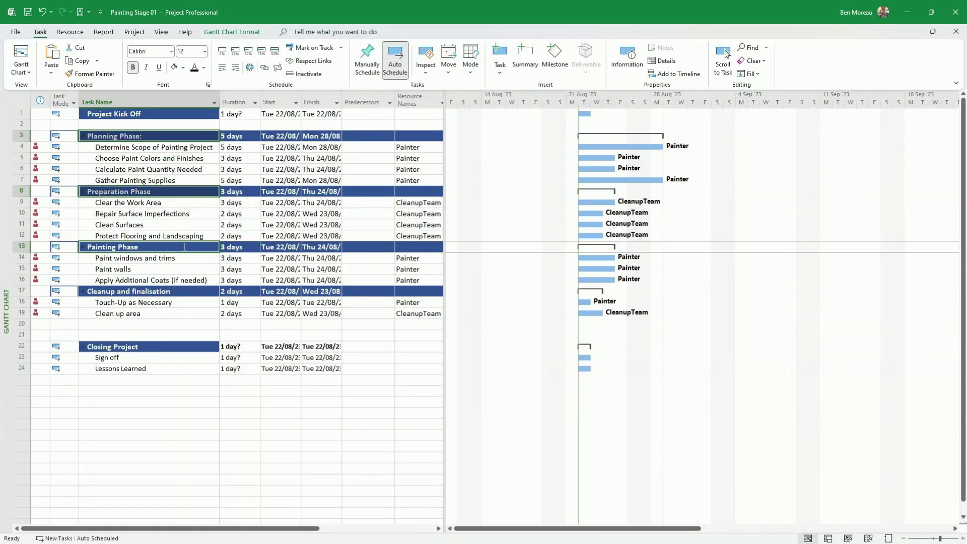
ctrl+click(185, 290)
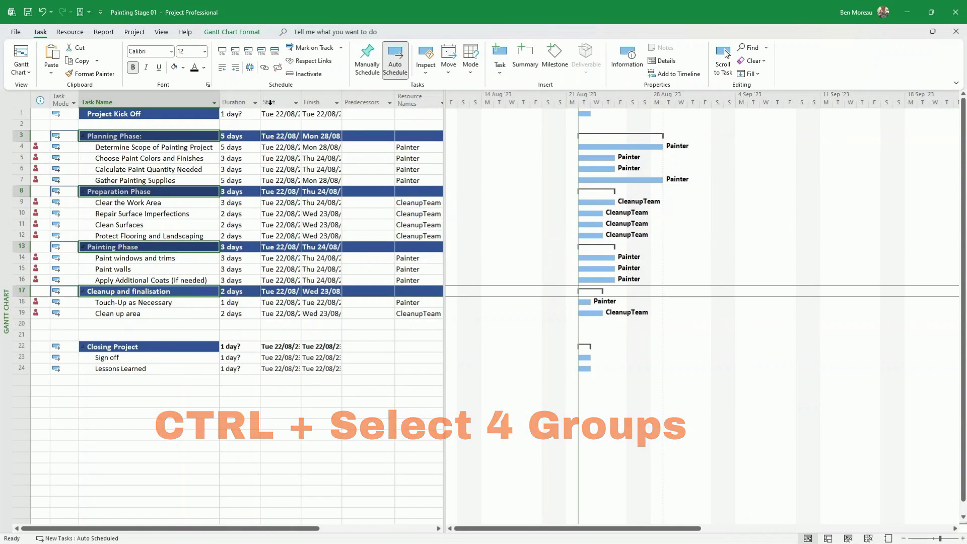
click(267, 69)
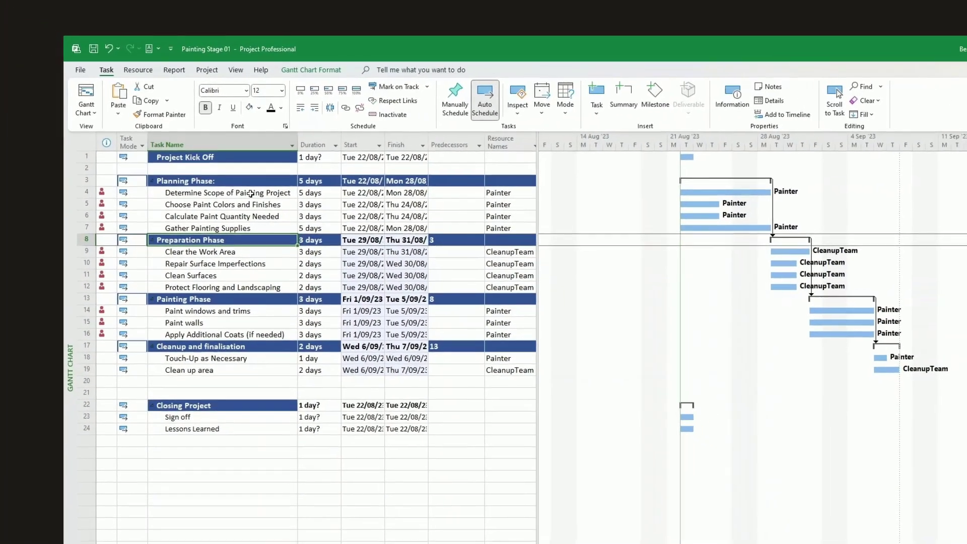
Step: Link the tasks within Planning, Preparation, Painting and Cleanup phases in sequence
click(264, 207)
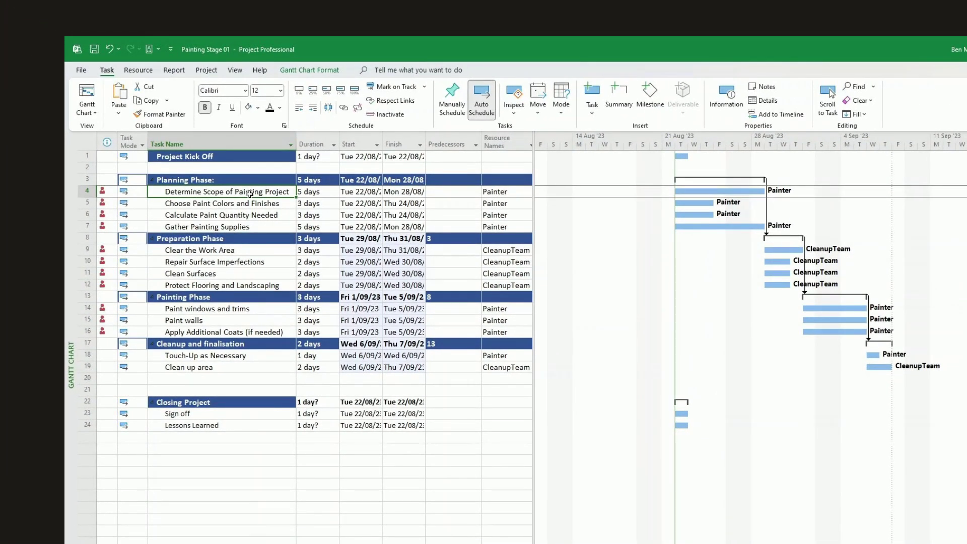
drag(250, 194, 250, 225)
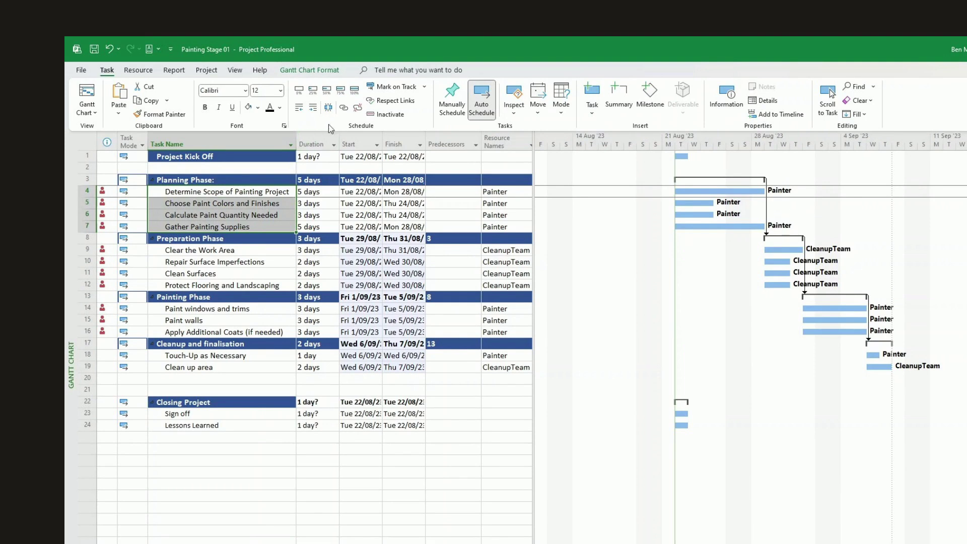
click(344, 109)
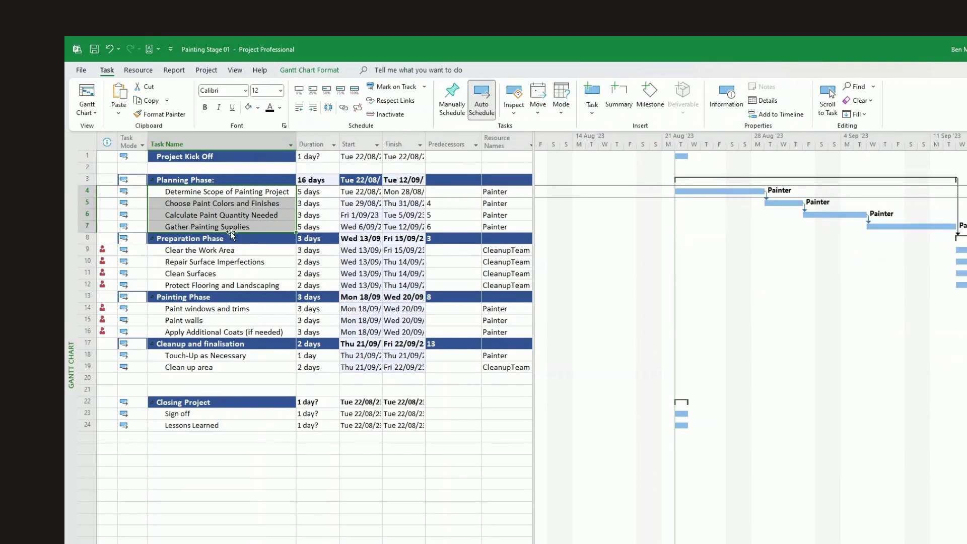
click(229, 248)
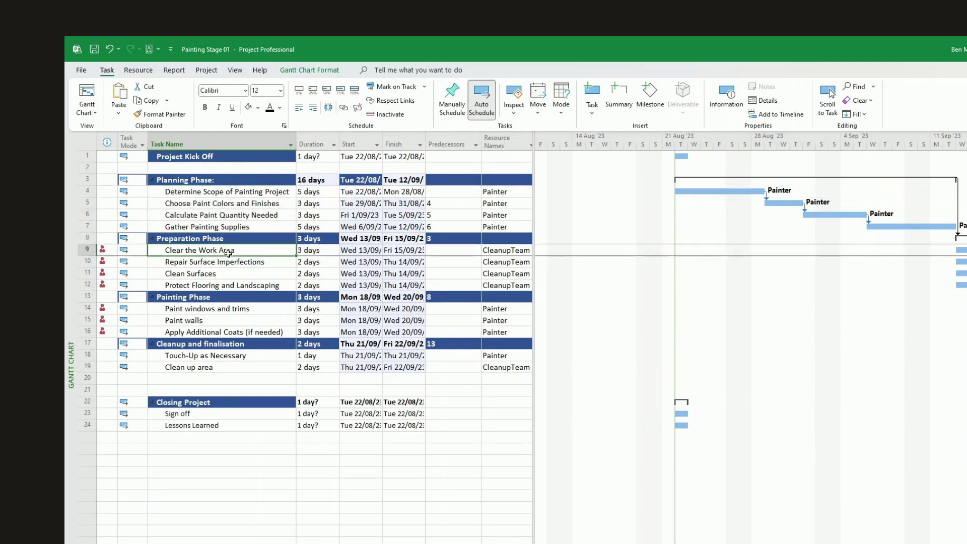
drag(228, 254, 228, 269)
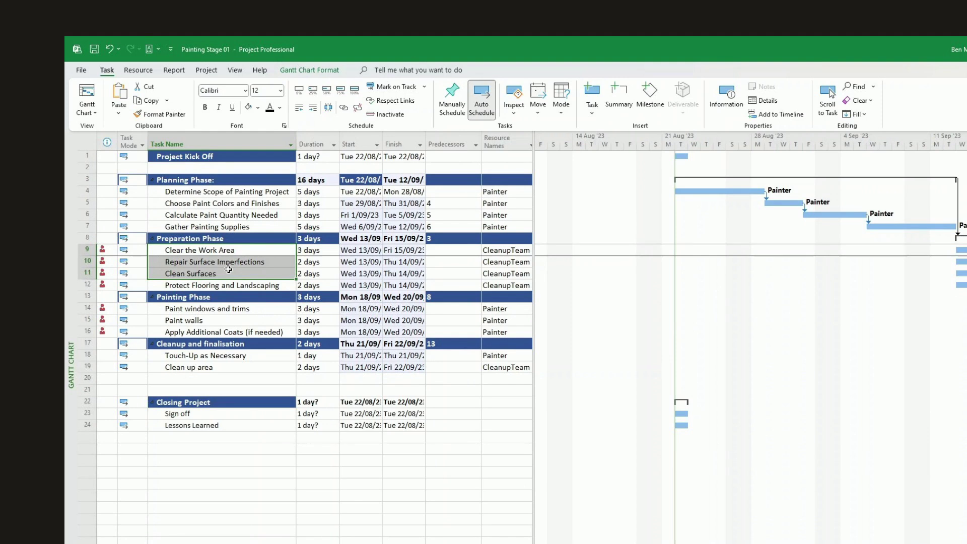
click(344, 107)
drag(226, 308, 237, 332)
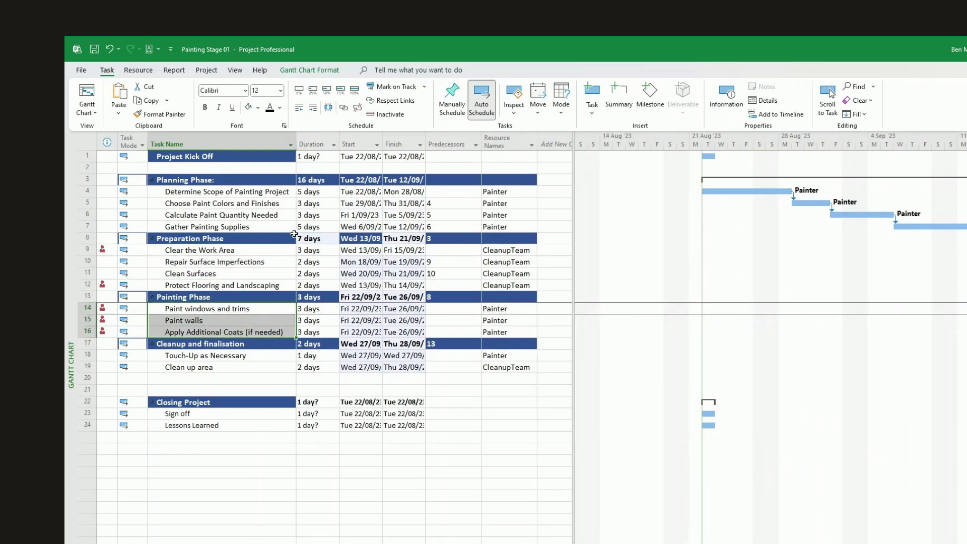
click(344, 107)
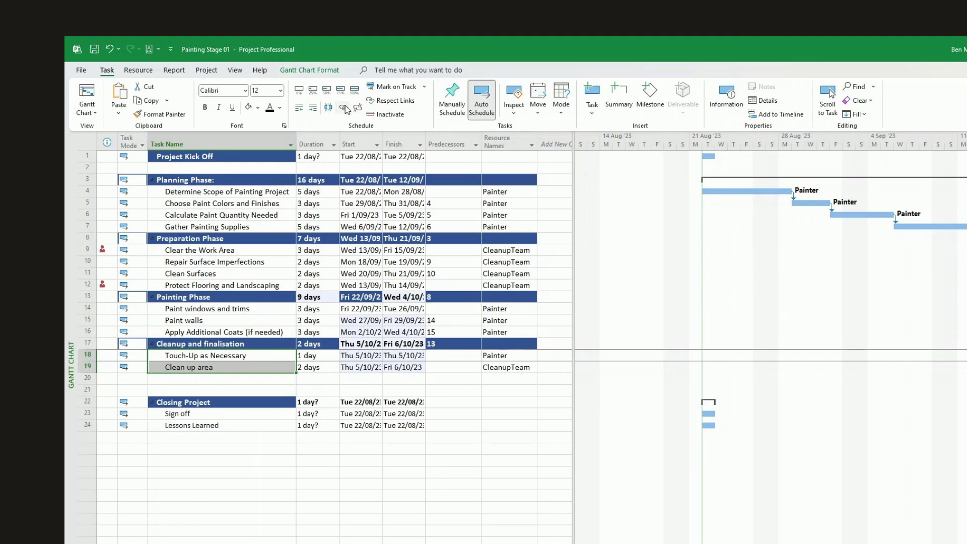
click(344, 108)
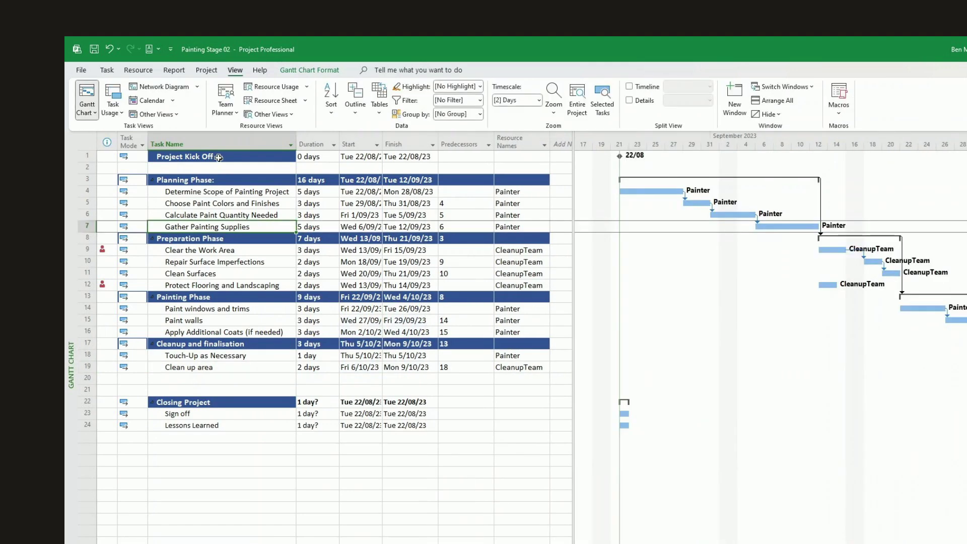
Step: Link Project Kick Off to Planning Phase and Cleanup and finalisation to Closing Project
click(219, 157)
ctrl+click(219, 179)
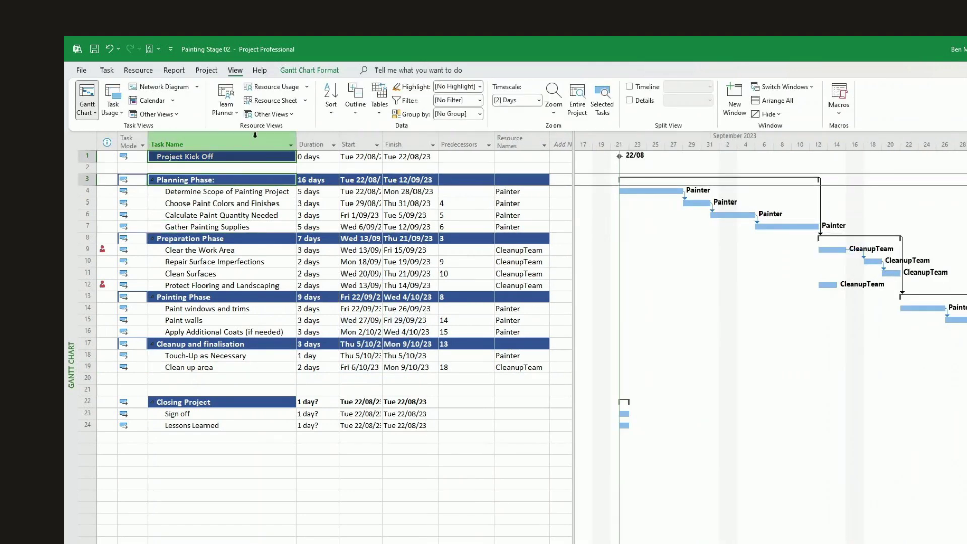
click(108, 71)
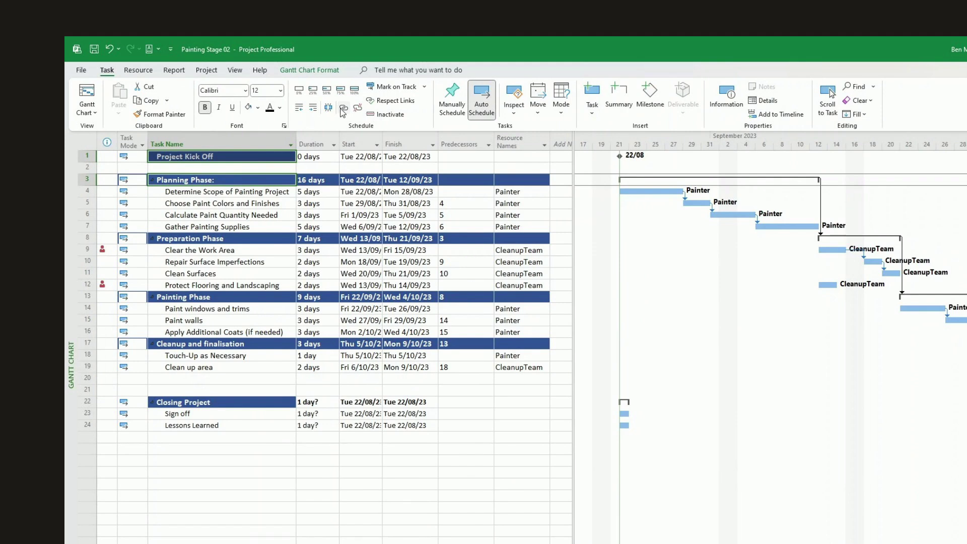
click(344, 107)
click(225, 344)
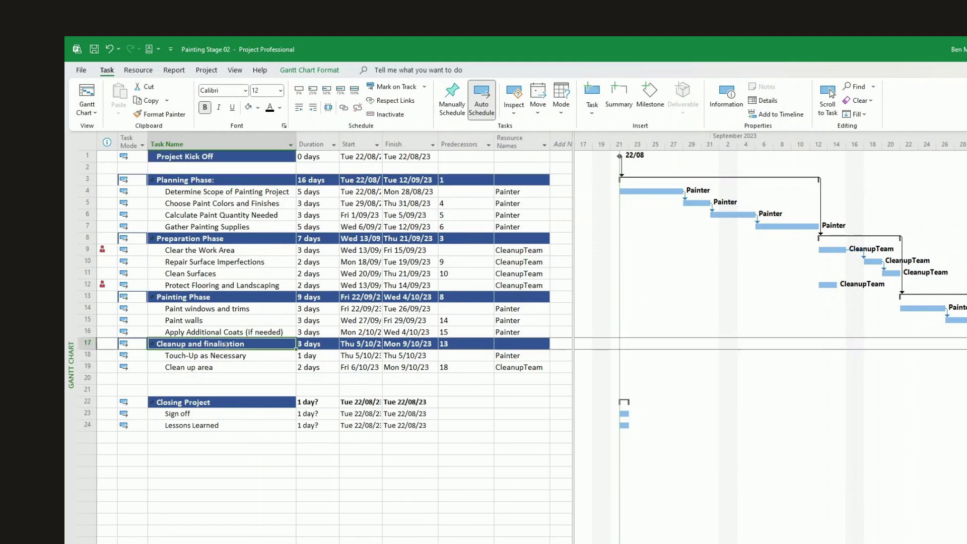
ctrl+click(208, 401)
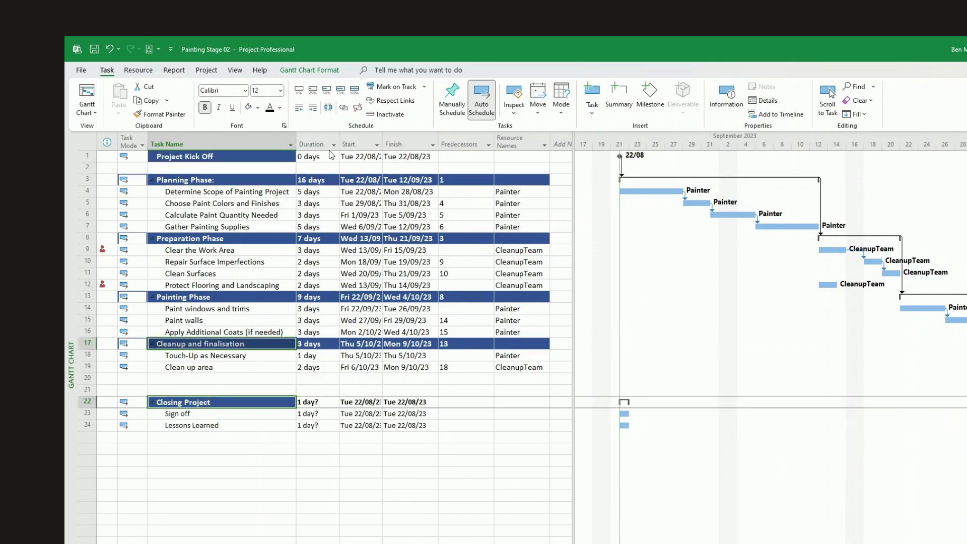
click(344, 107)
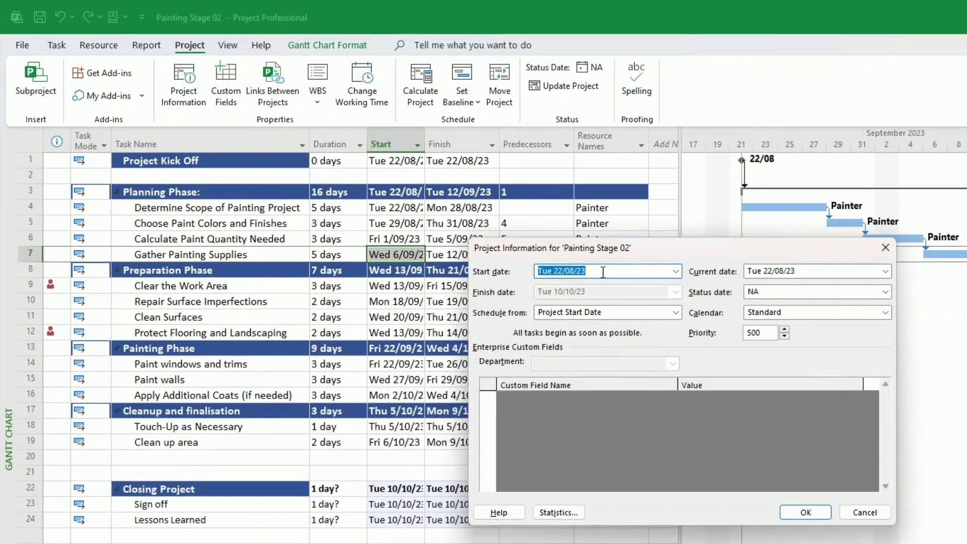
Step: Set the project start date to 10/1/2024 in Project Information
text(10/1/2024)
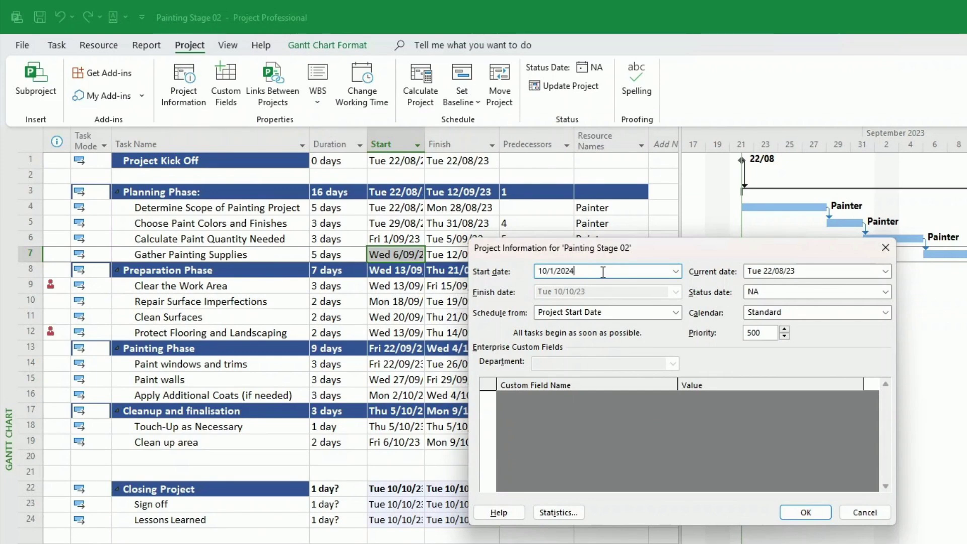
key(Return)
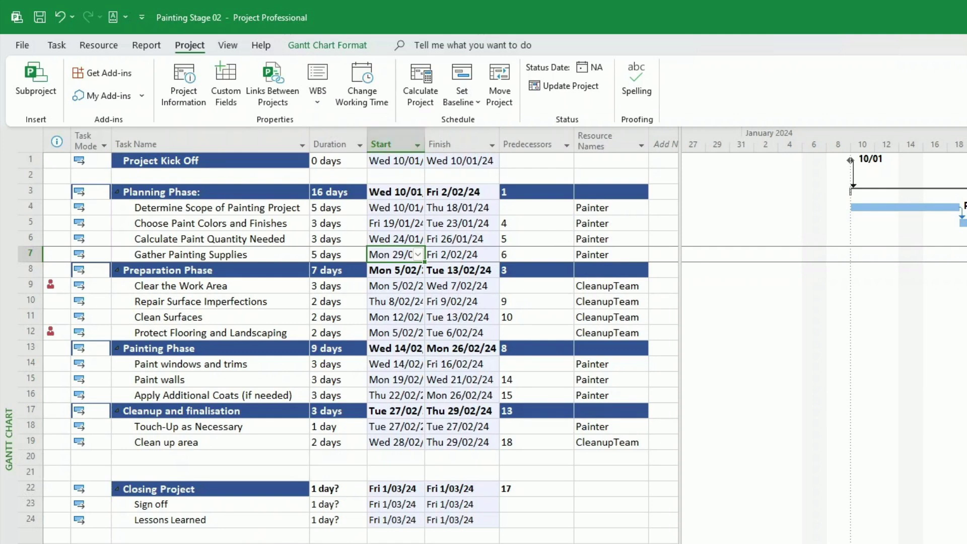
Step: Insert a new task named 'Cannot Start before' above Project Kick Off
click(409, 160)
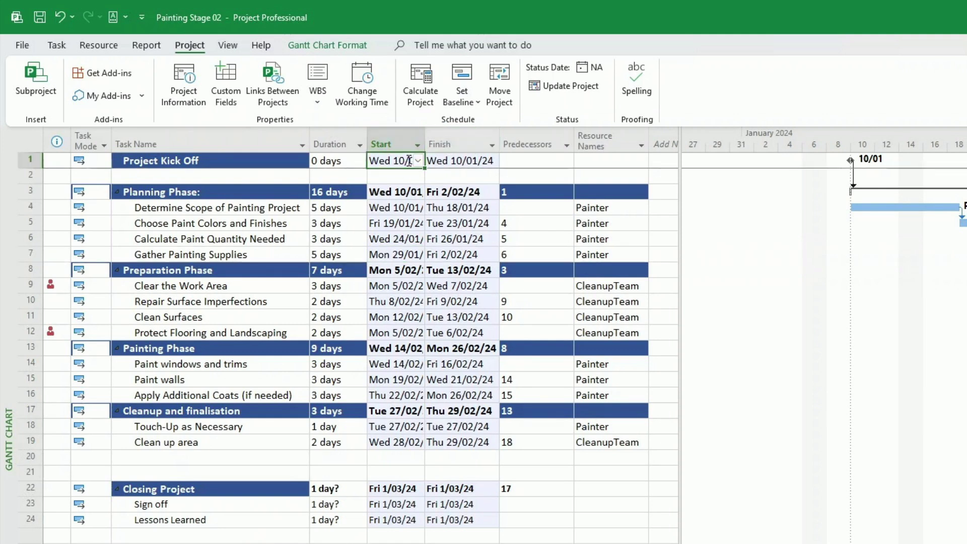
click(191, 160)
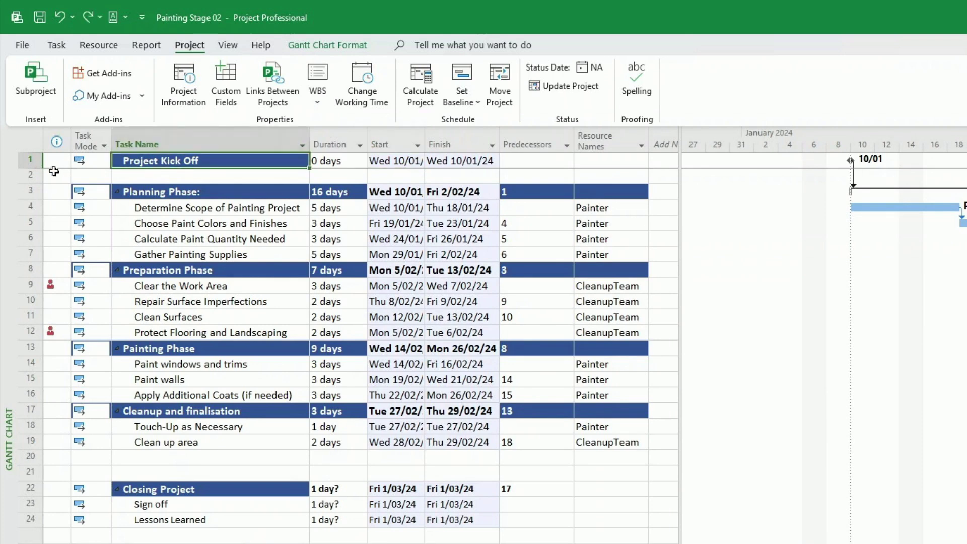
right_click(31, 160)
click(84, 274)
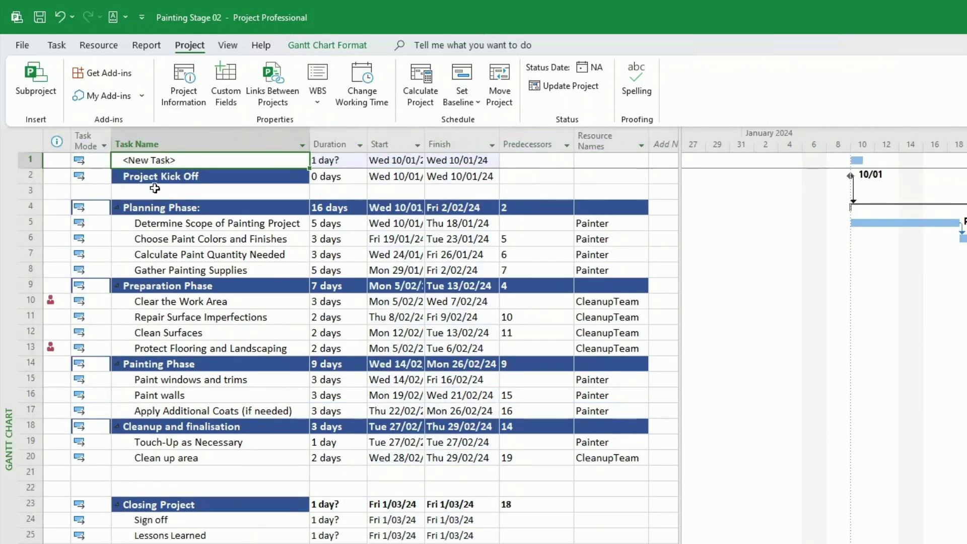
click(159, 159)
text(cannot)
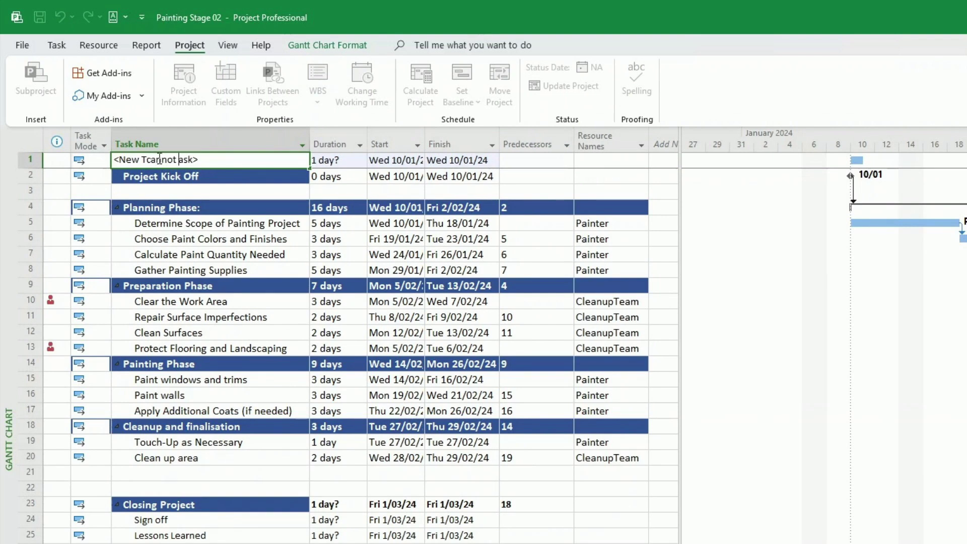
key(shift+Left)
key(shift+Left)
key(shift+Left)
key(shift+Left)
key(shift+Left)
key(shift+Left)
key(shift+Left)
key(shift+Left)
key(shift+Left)
key(shift+Left)
key(shift+Left)
key(shift+Left)
key(shift+Left)
key(shift+Left)
key(shift+Left)
key(shift+Left)
key(shift+Left)
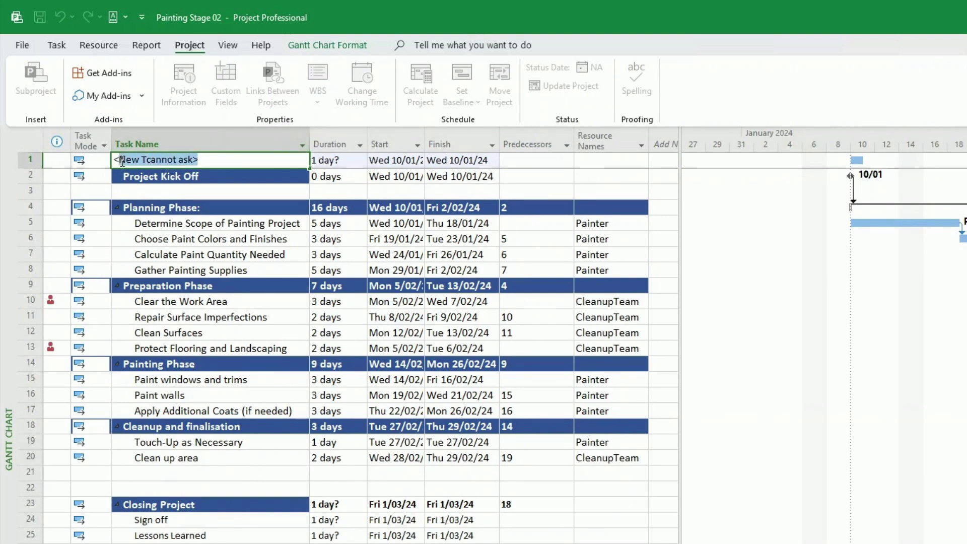
text(Cann)
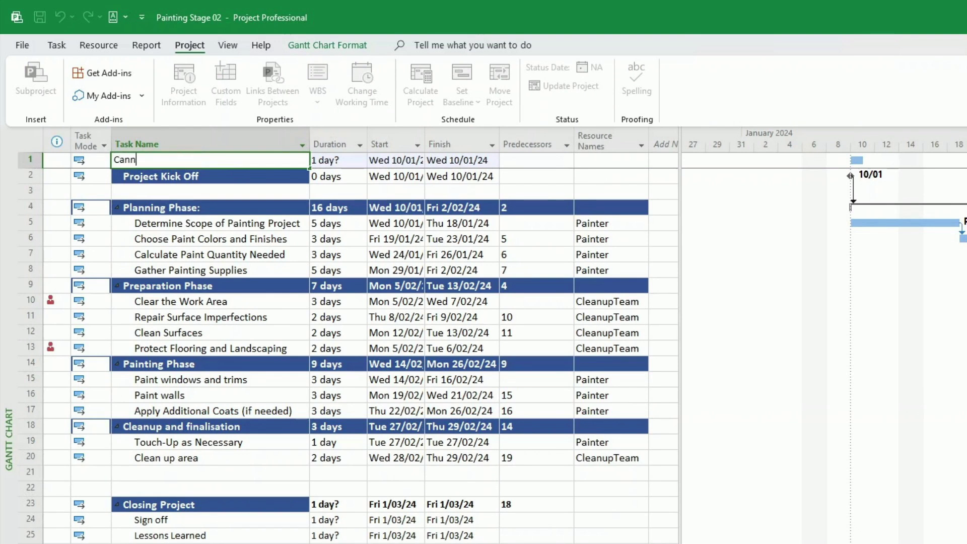
text(ot Start before)
key(Return)
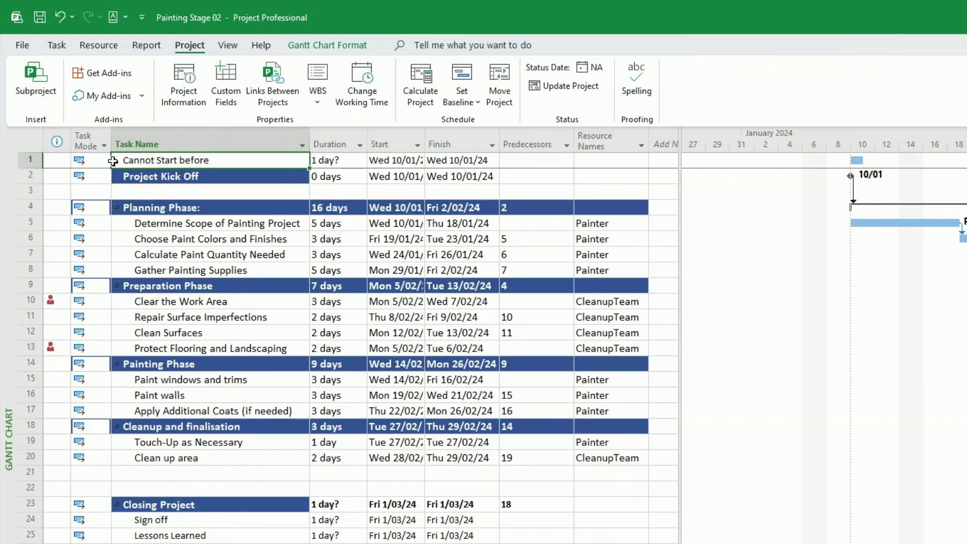
Step: Link Cannot Start before to Project Kick Off and give it a 0-day duration
drag(224, 160, 225, 170)
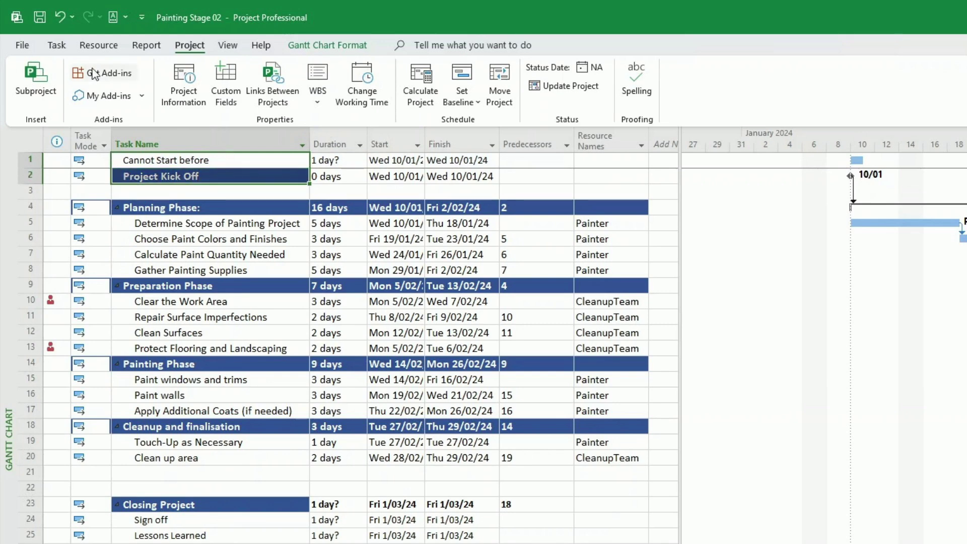
click(57, 46)
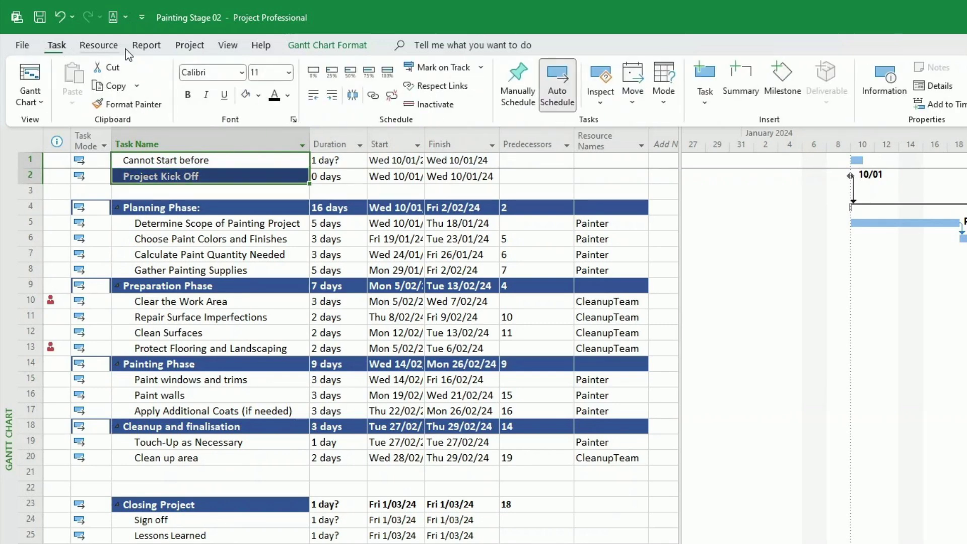
click(374, 96)
click(342, 161)
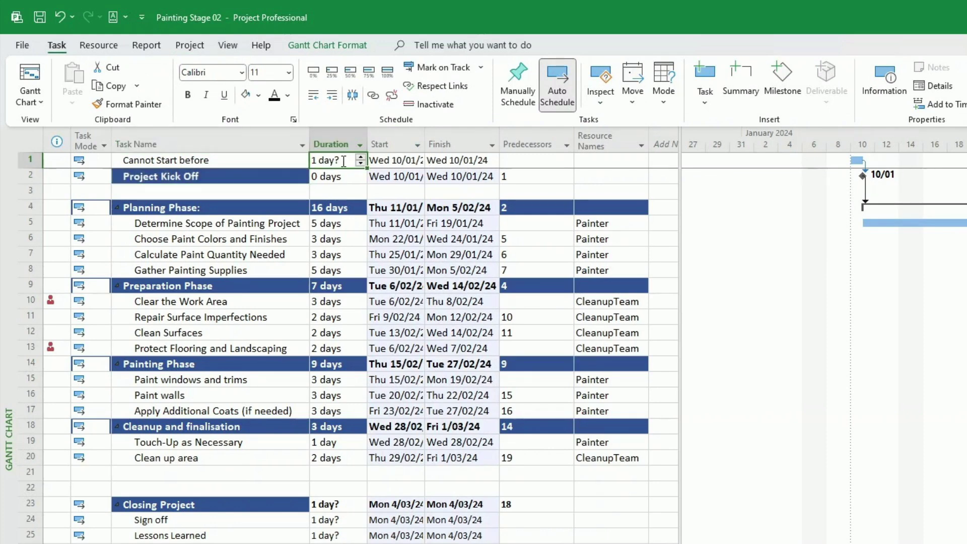
text(0)
key(Return)
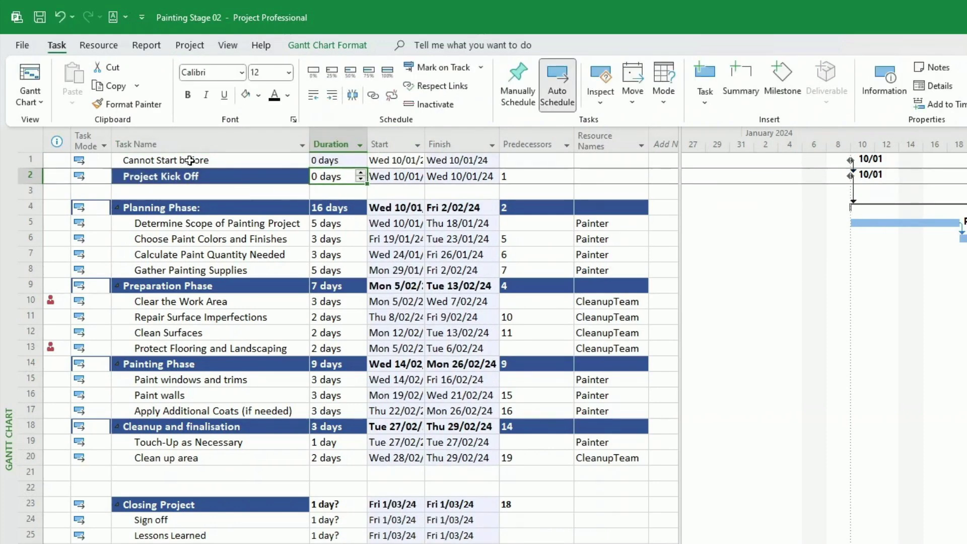
click(170, 162)
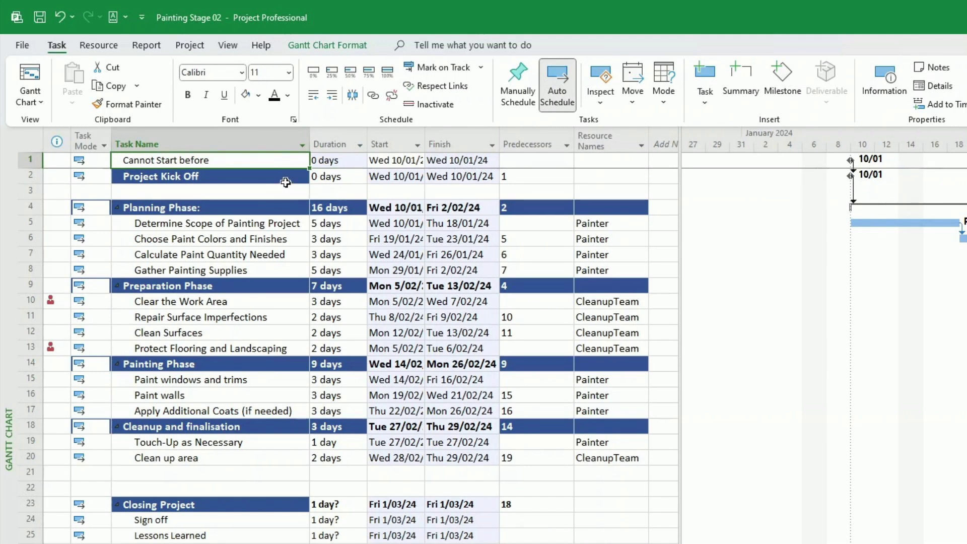
Step: Set a 1 d lag on Apply Additional Coats' Paint walls predecessor link
click(287, 182)
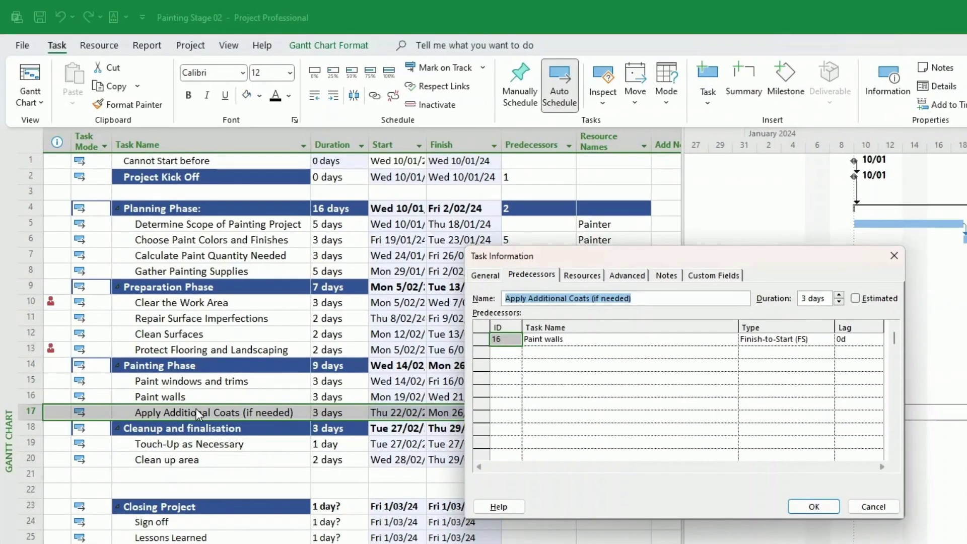
click(853, 339)
text(1 )
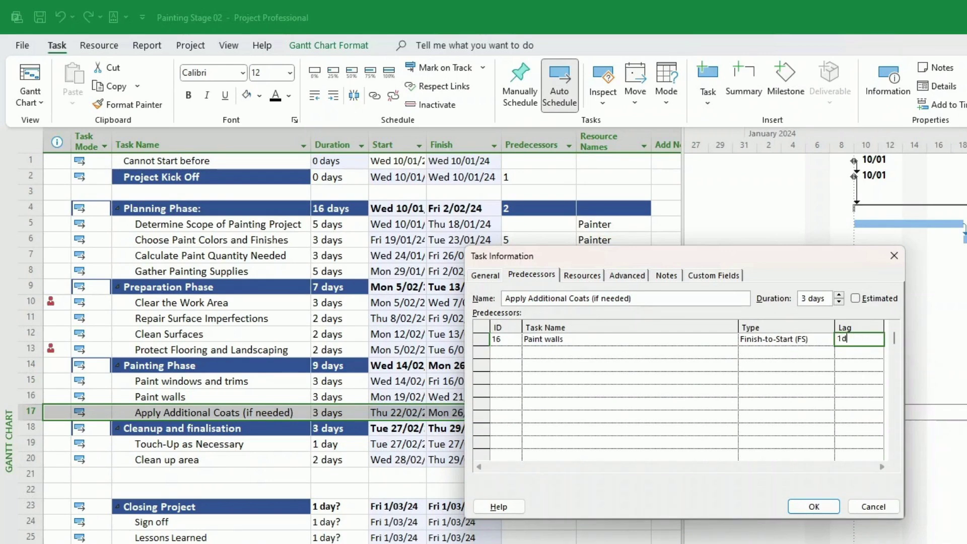
text(d)
click(825, 507)
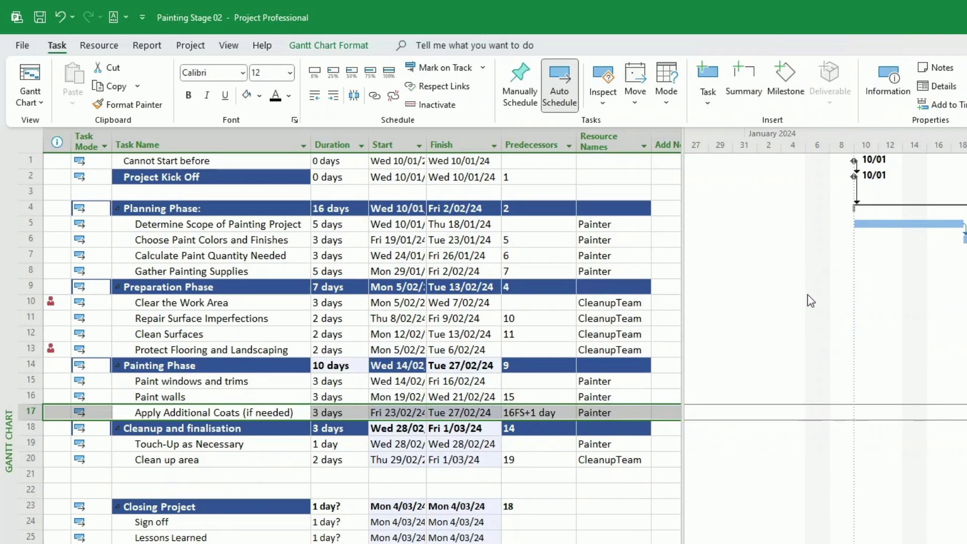
Step: Fit the entire project in the timeline and assign Cleanup 1 and Cleanup 2 to Clear the Work Area
click(235, 48)
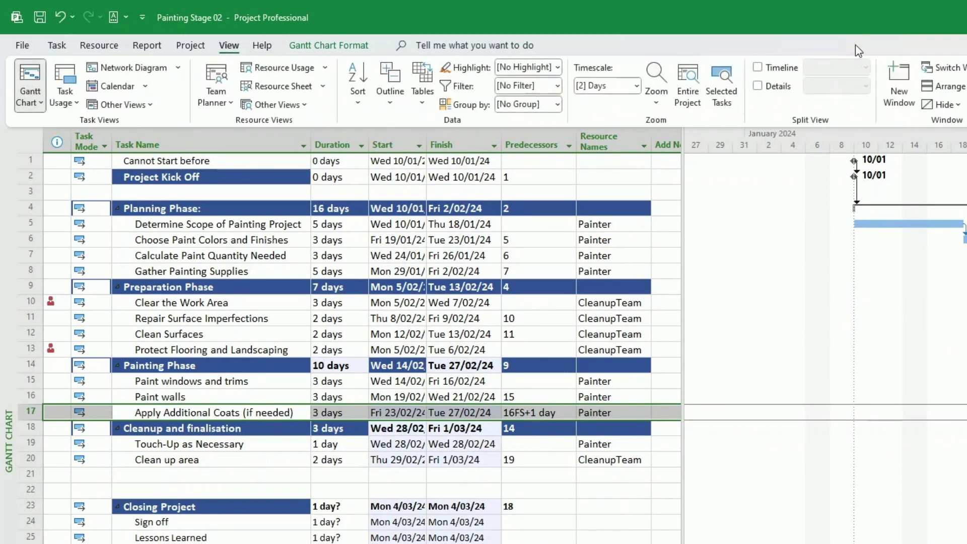
click(681, 92)
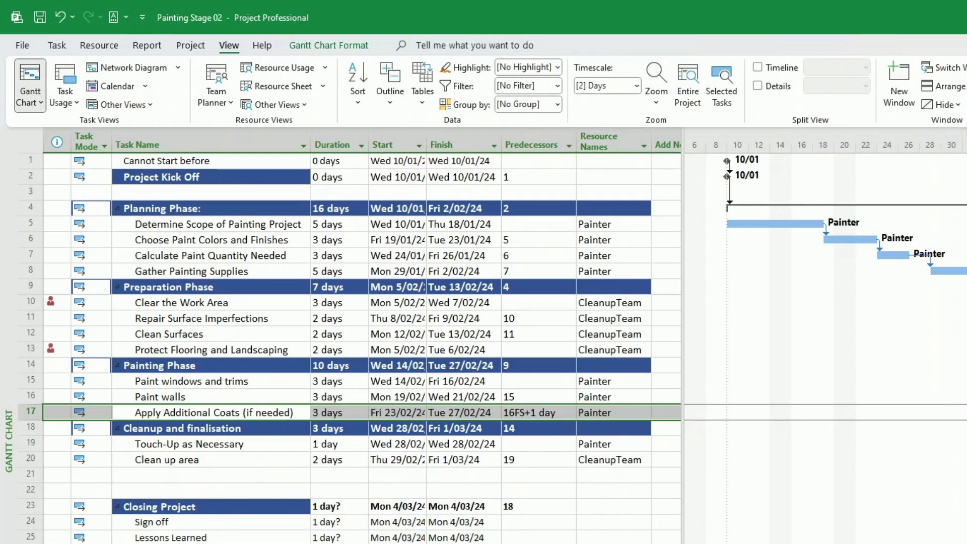
click(644, 303)
click(643, 304)
key(shift+Right)
key(shift+Right)
key(shift+Right)
key(shift+Right)
key(shift+Right)
key(shift+Right)
key(shift+Right)
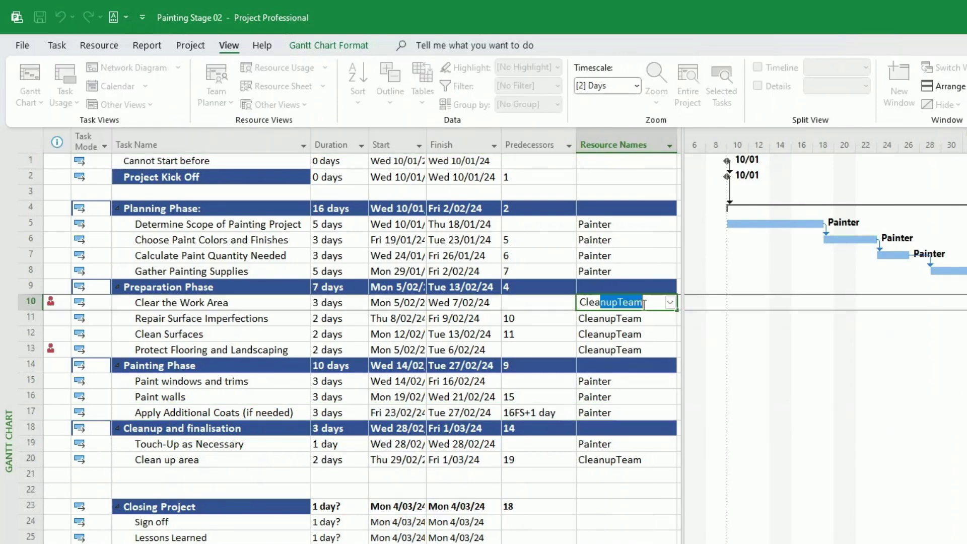
key(BackSpace)
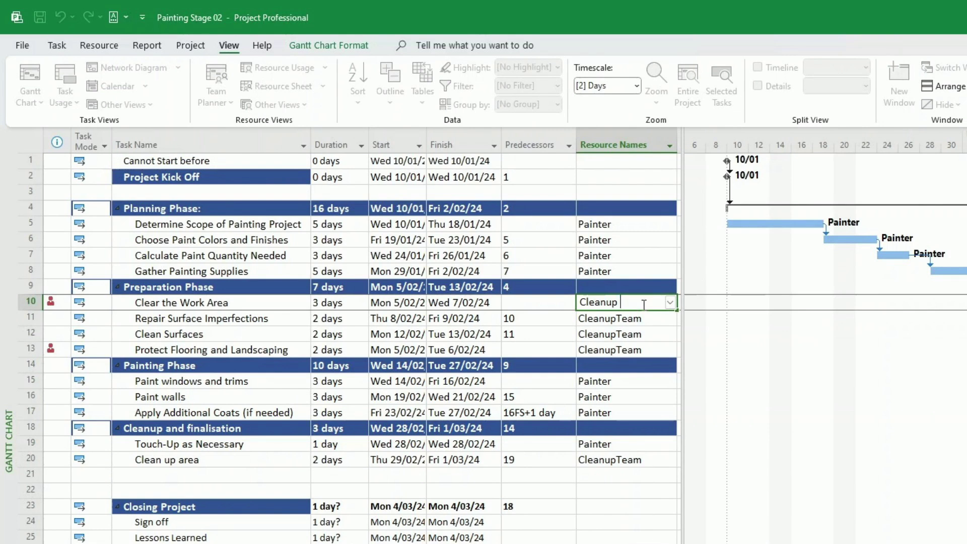
text(1)
click(670, 302)
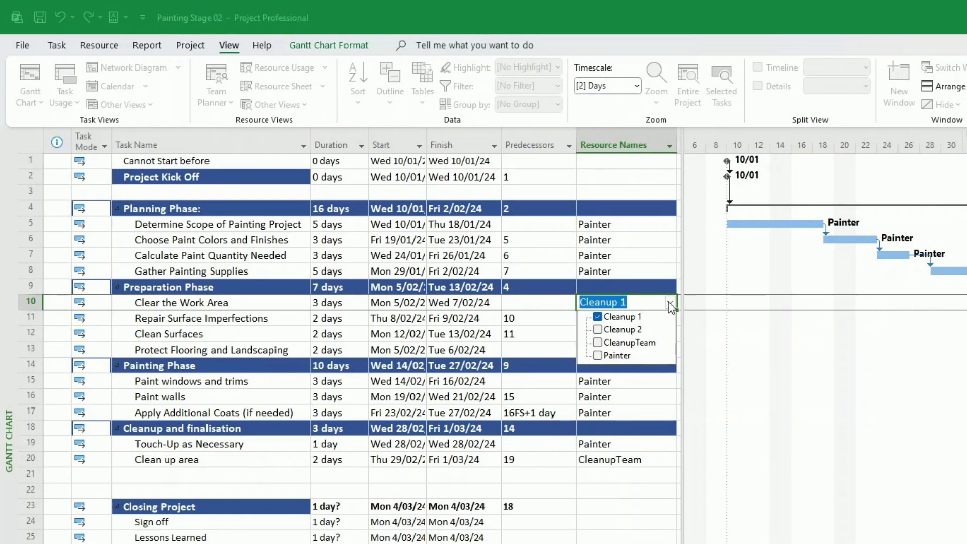
click(597, 331)
click(548, 343)
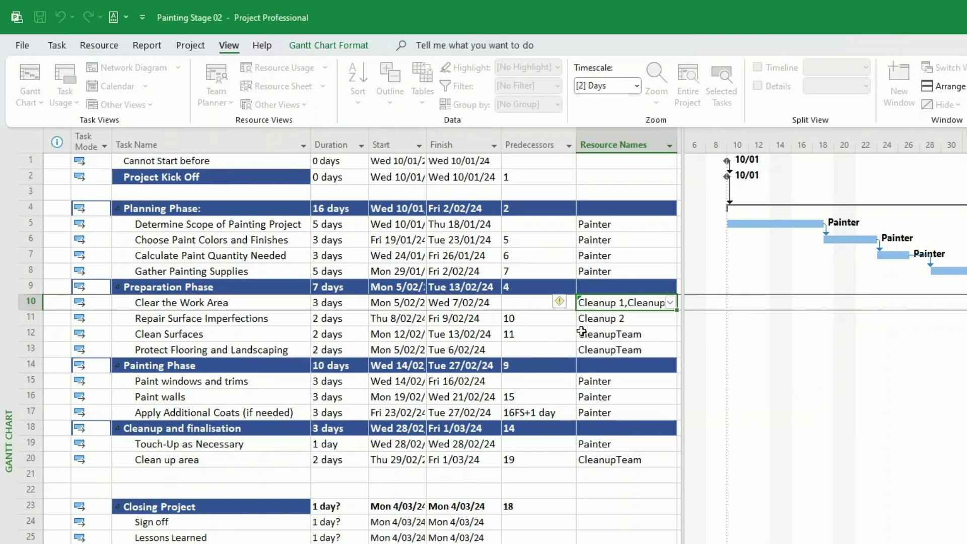
Step: Assign Cleanup 1 and Cleanup 2 to Repair Surface Imperfections and to rows 12–13
click(605, 319)
click(670, 319)
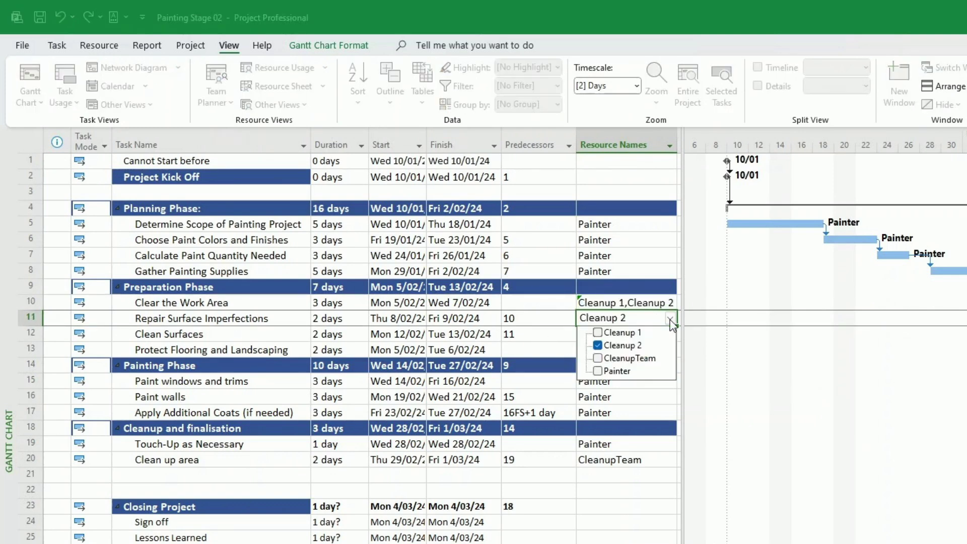
click(598, 333)
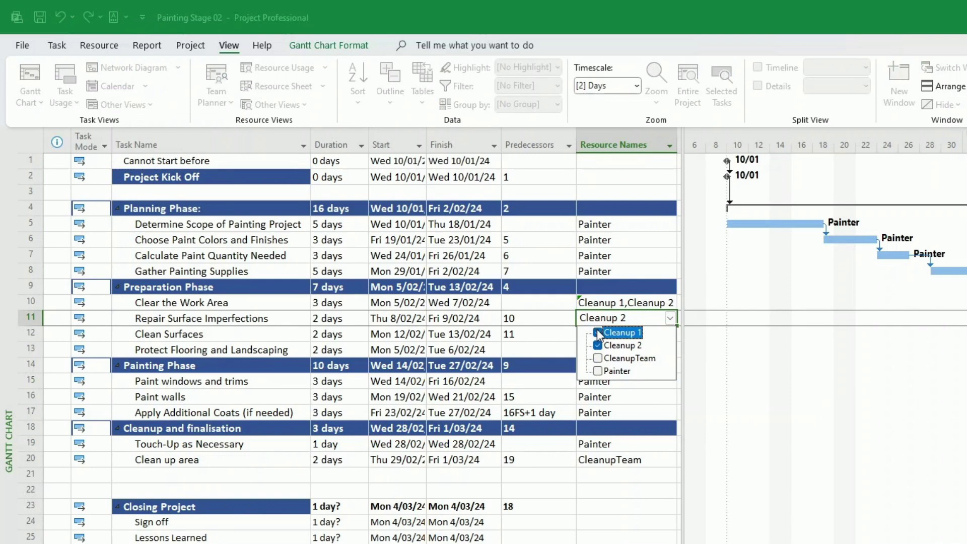
click(557, 319)
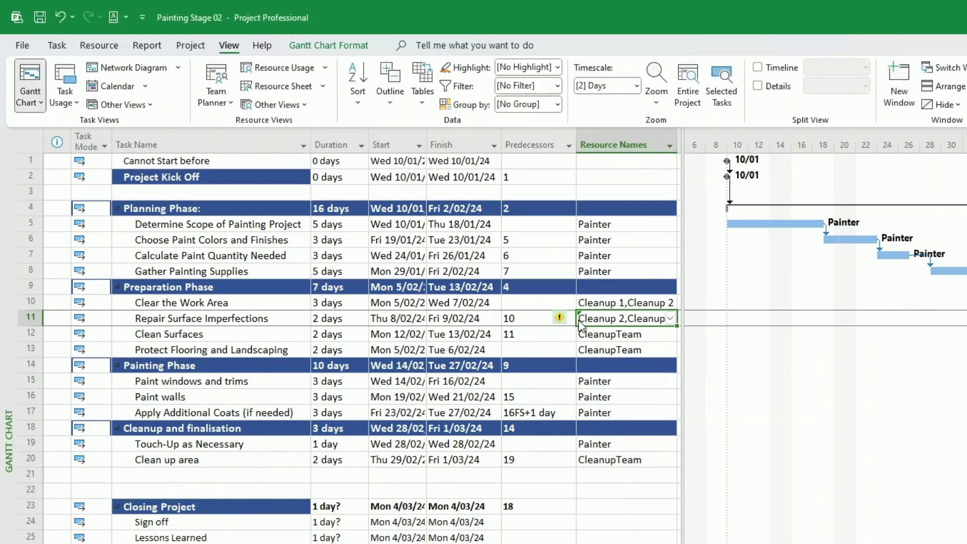
click(594, 474)
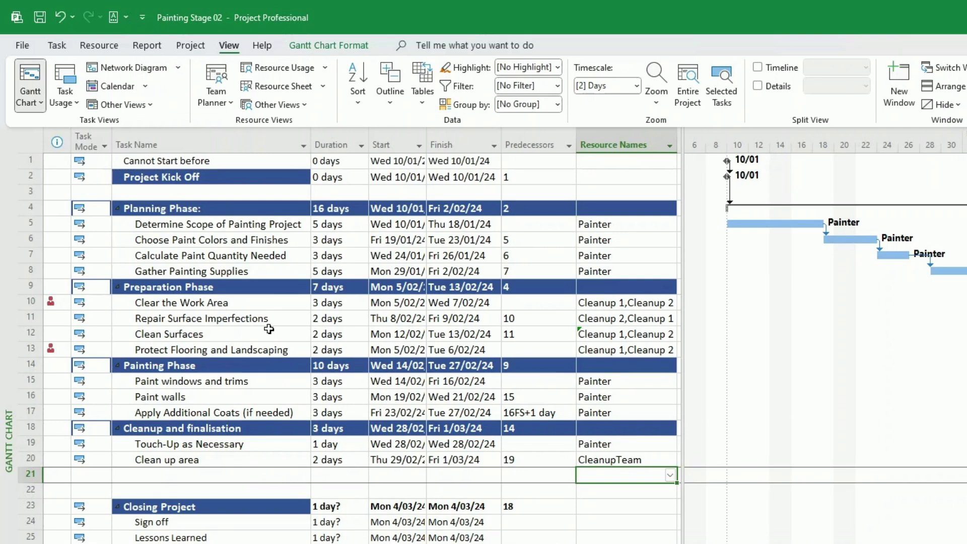
drag(269, 329, 270, 347)
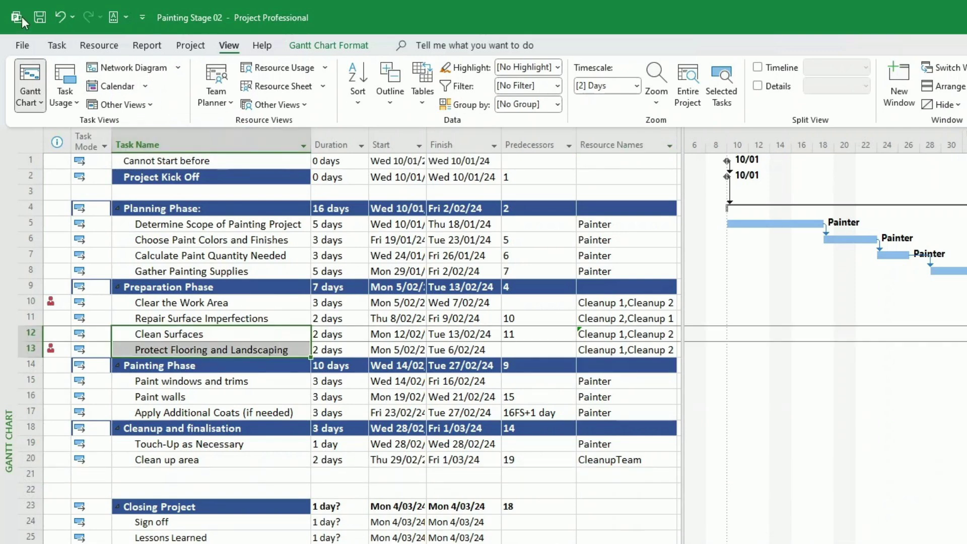
Step: Link Clean Surfaces to Protect Flooring and Landscaping, stretching the Preparation Phase to 9 days
click(57, 45)
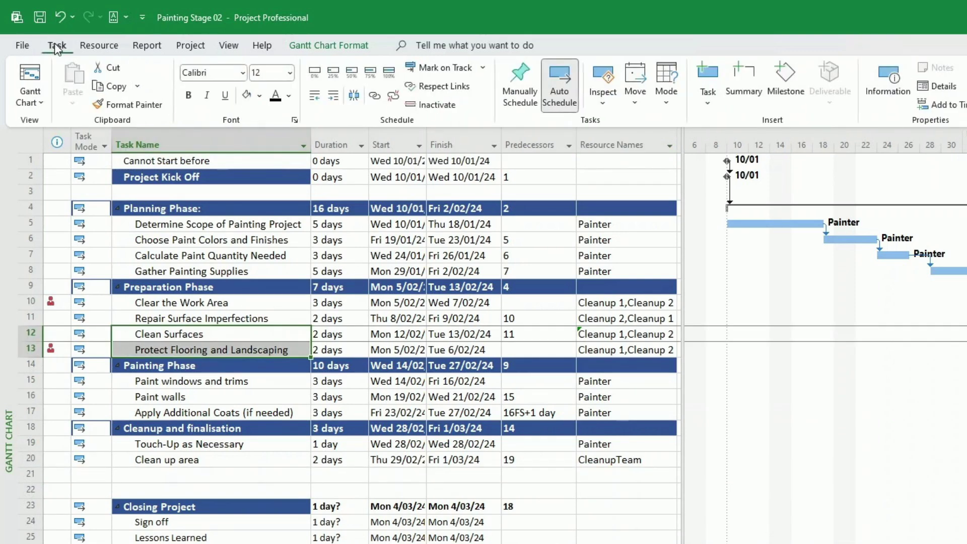
click(375, 97)
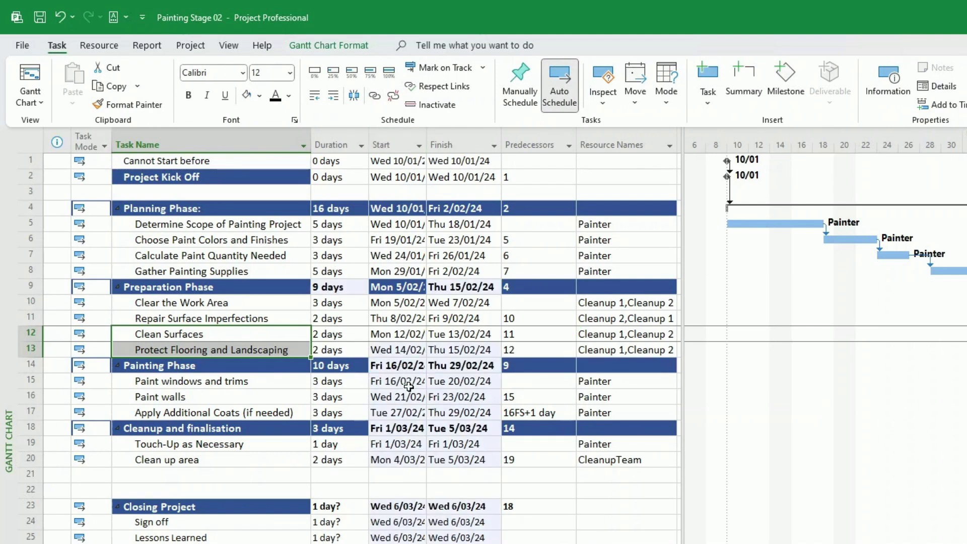
click(298, 380)
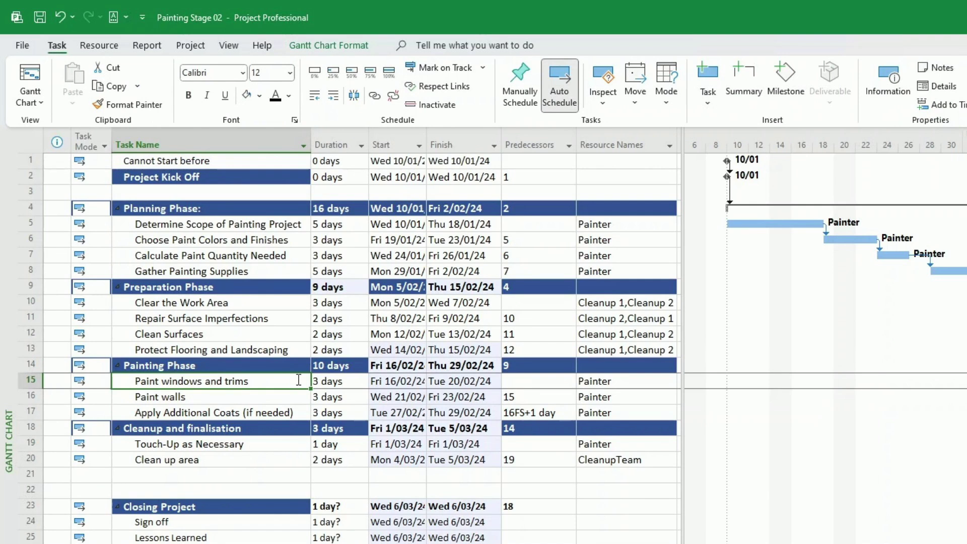
click(623, 223)
click(639, 223)
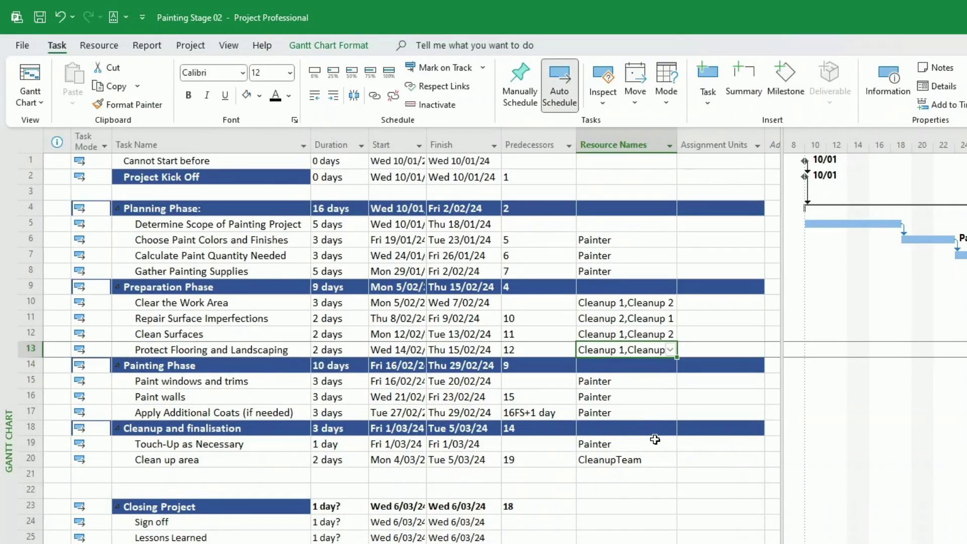
Step: Paste Cleanup 1 and Cleanup 2 into the Clean up area resource cell
key(ctrl+c)
click(650, 459)
key(ctrl+v)
click(642, 496)
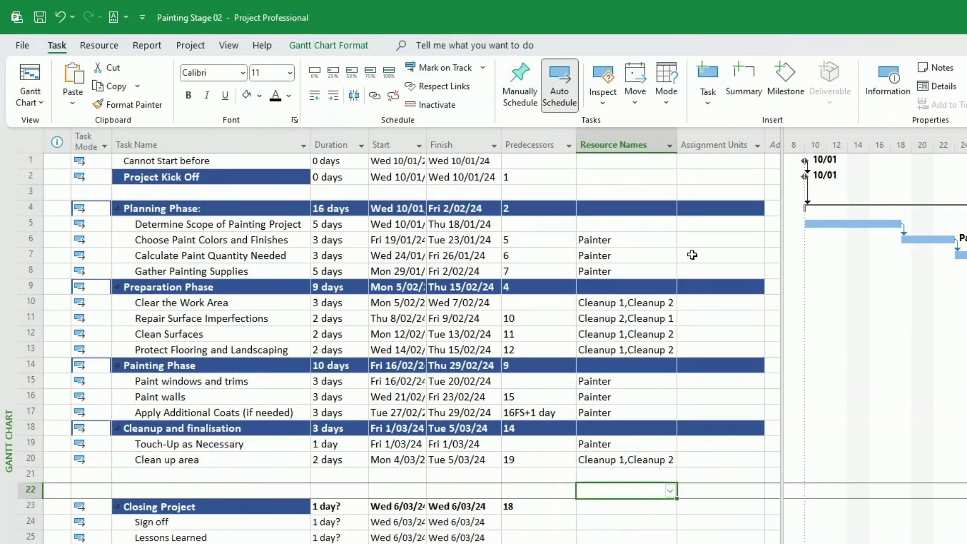
Step: Set Painter 1 as the resource for Choose Paint Colors
click(645, 240)
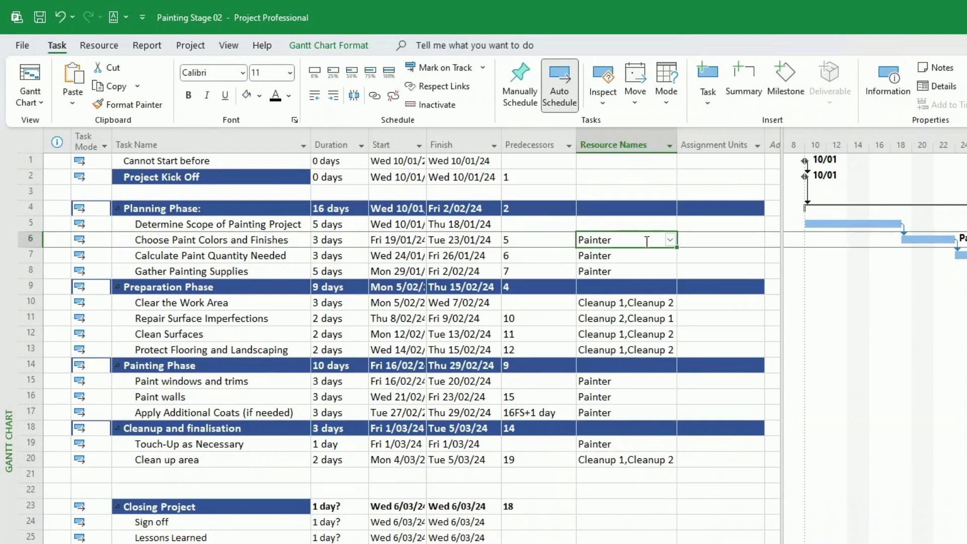
click(671, 241)
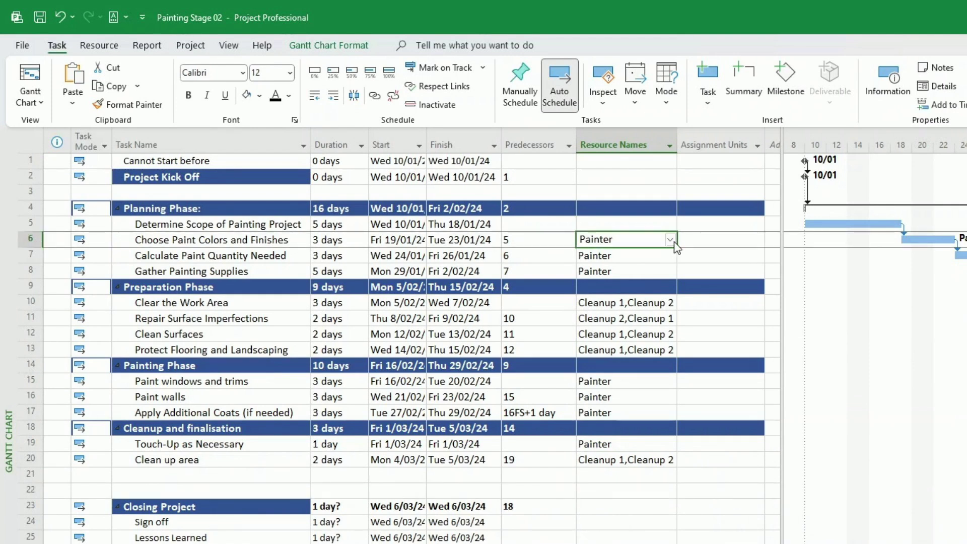
click(639, 239)
click(635, 239)
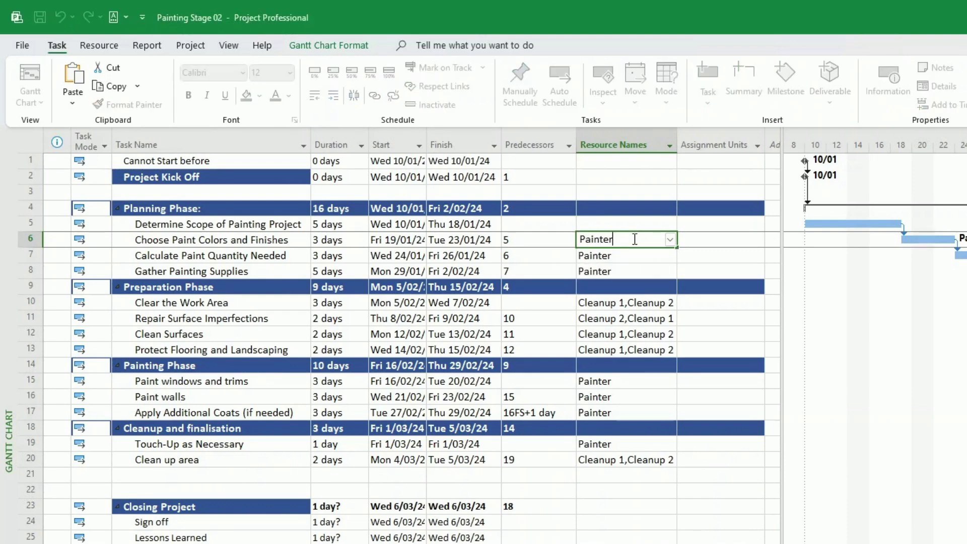
key(Return)
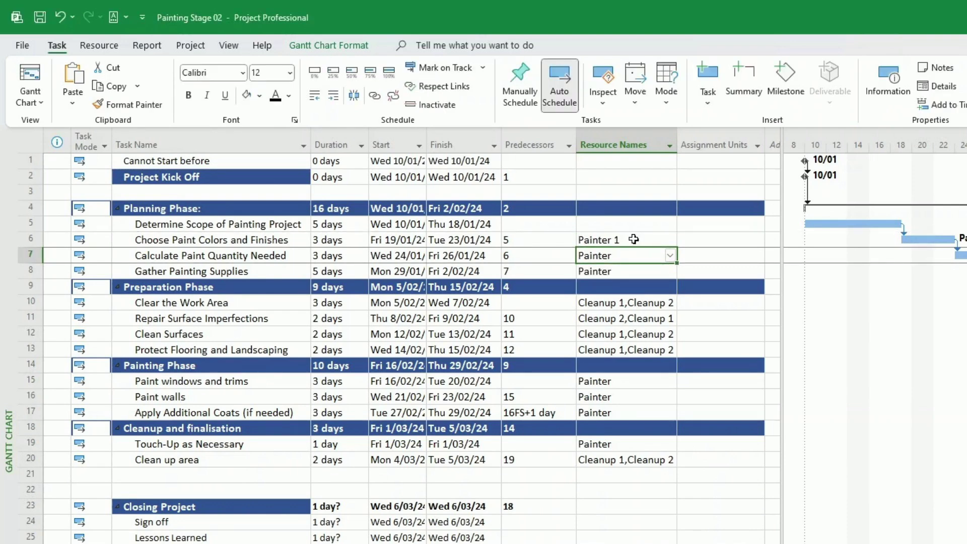
click(634, 239)
Step: Copy the Painter 1 assignment down to rows 7 and 8
key(ctrl+c)
key(Down)
key(ctrl+v)
key(Down)
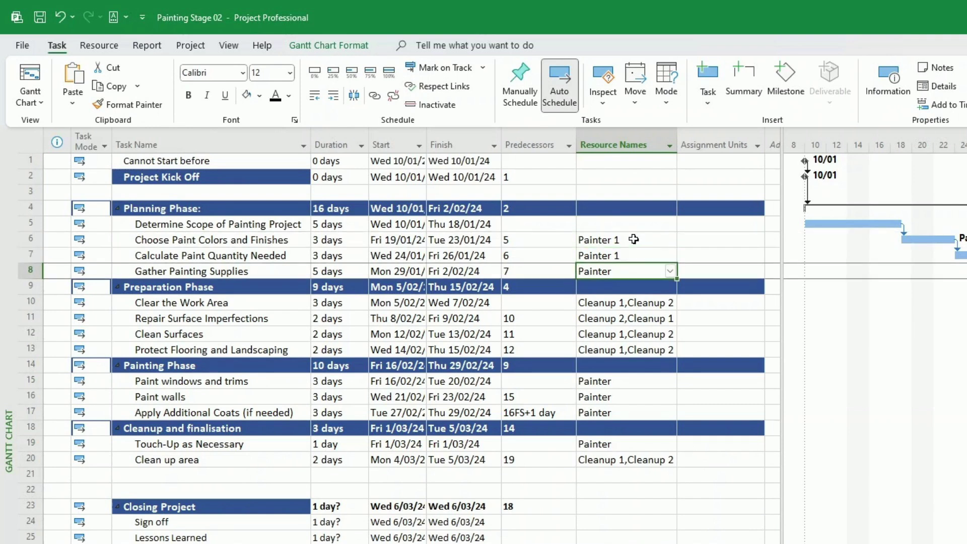
key(ctrl+v)
key(Down)
key(Down)
key(Down)
key(Down)
key(Down)
key(Down)
key(Down)
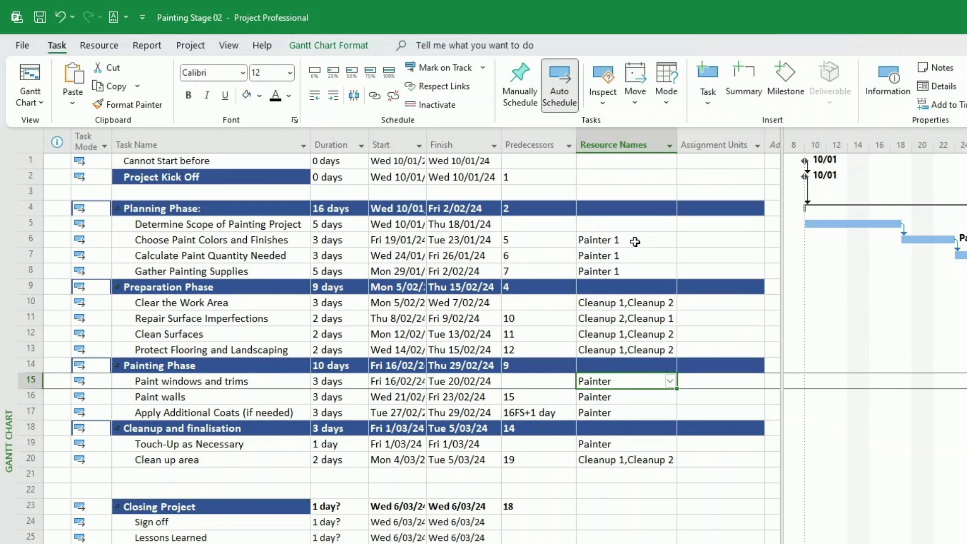
click(671, 382)
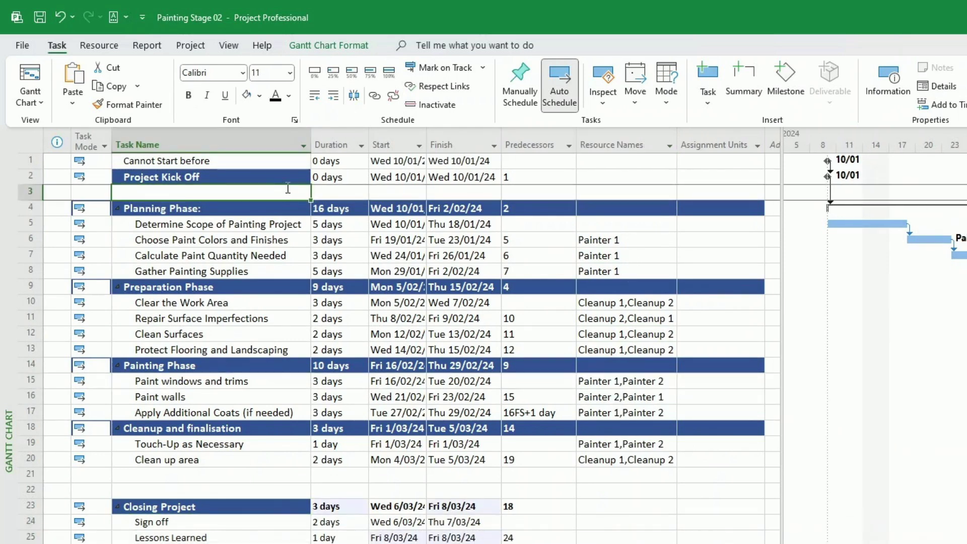
click(192, 46)
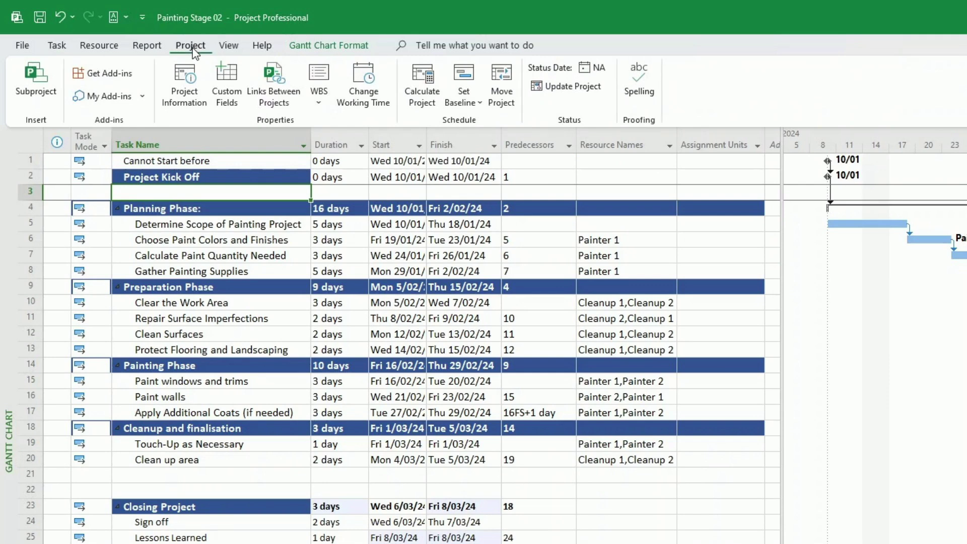
Step: Add a 'Cannot work those 2 days' calendar exception covering 15/01/2024 to 16/01/2024
click(363, 90)
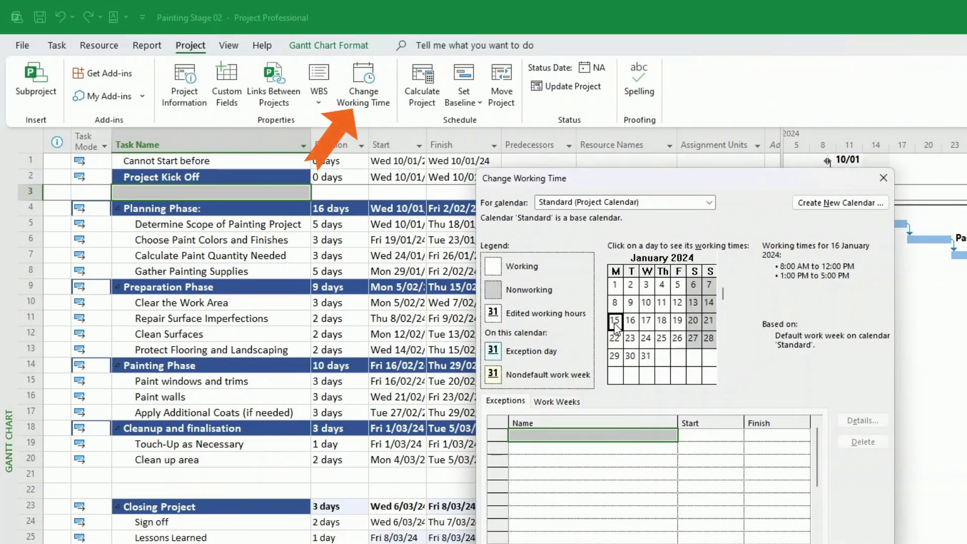
click(630, 321)
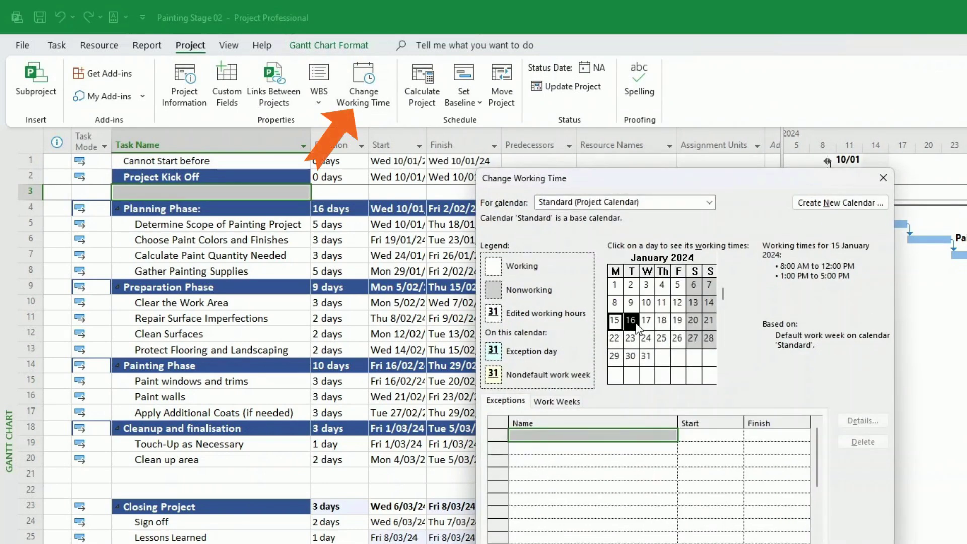
click(633, 434)
text(Cannot work those 2 days)
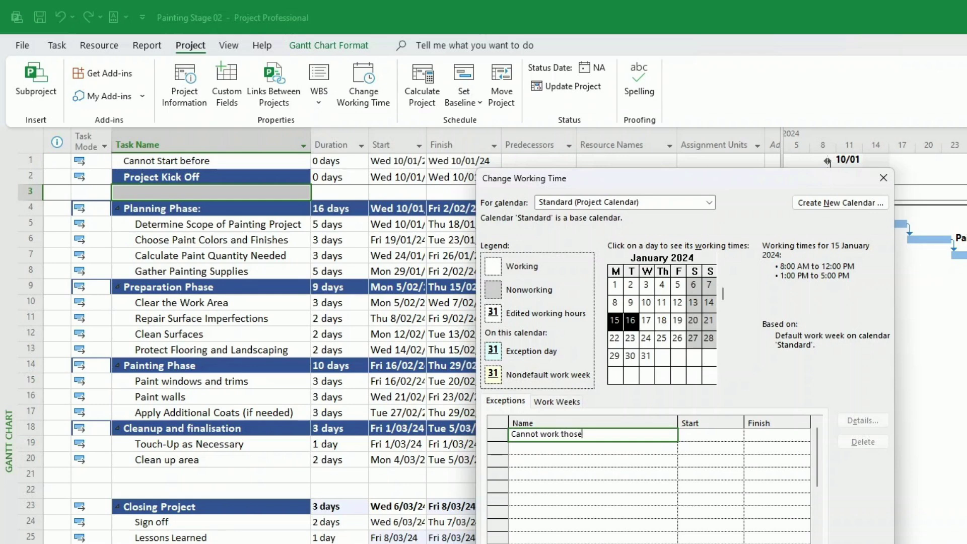
click(681, 459)
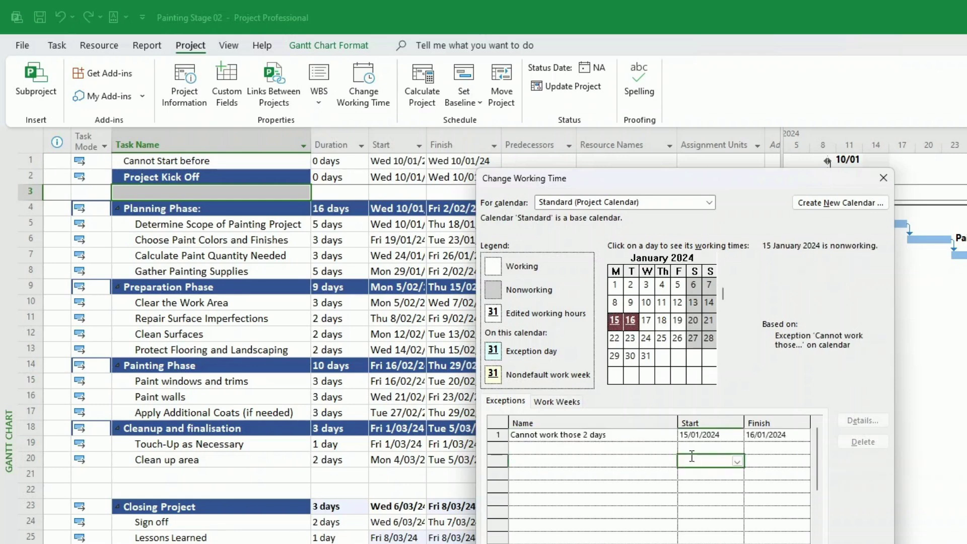
click(767, 434)
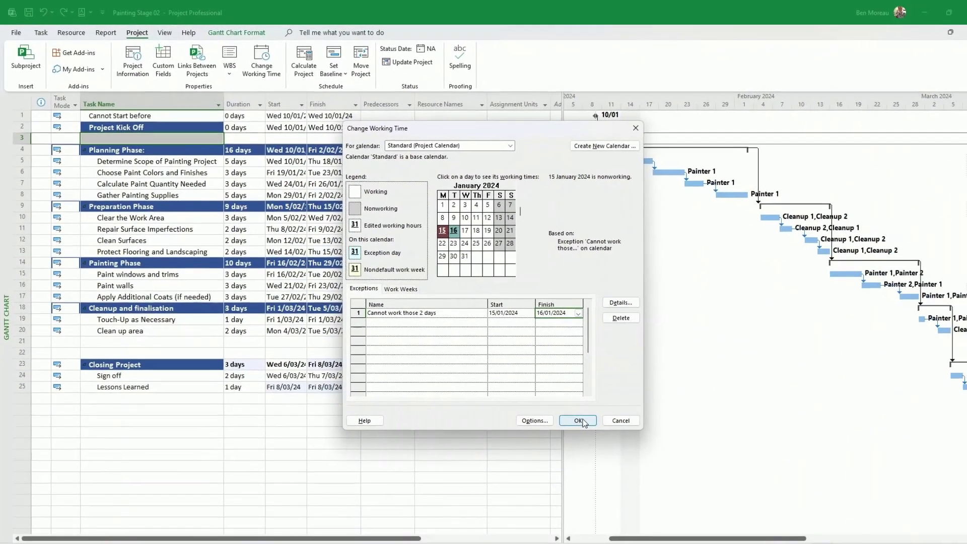
click(578, 420)
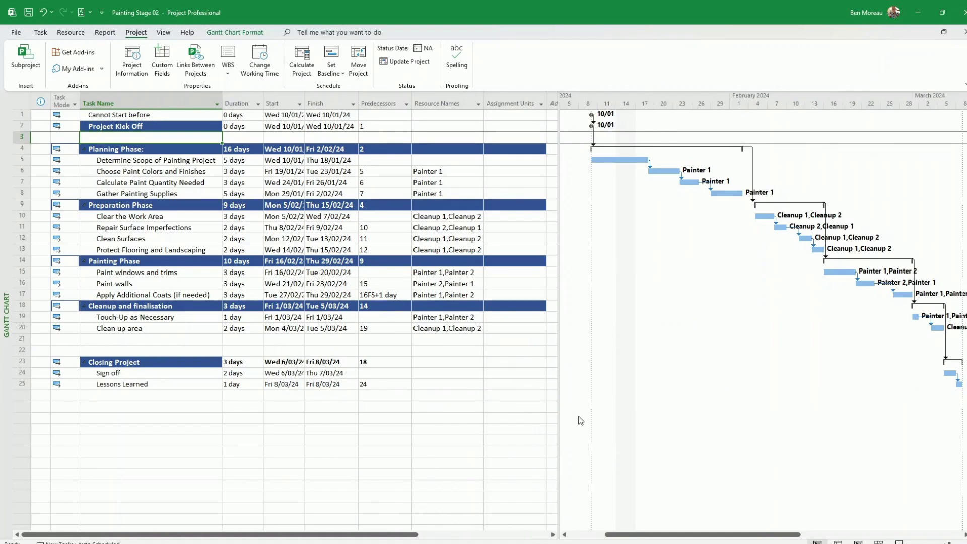
Step: Enter Owners as the resource for the Sign off task
drag(656, 535, 665, 537)
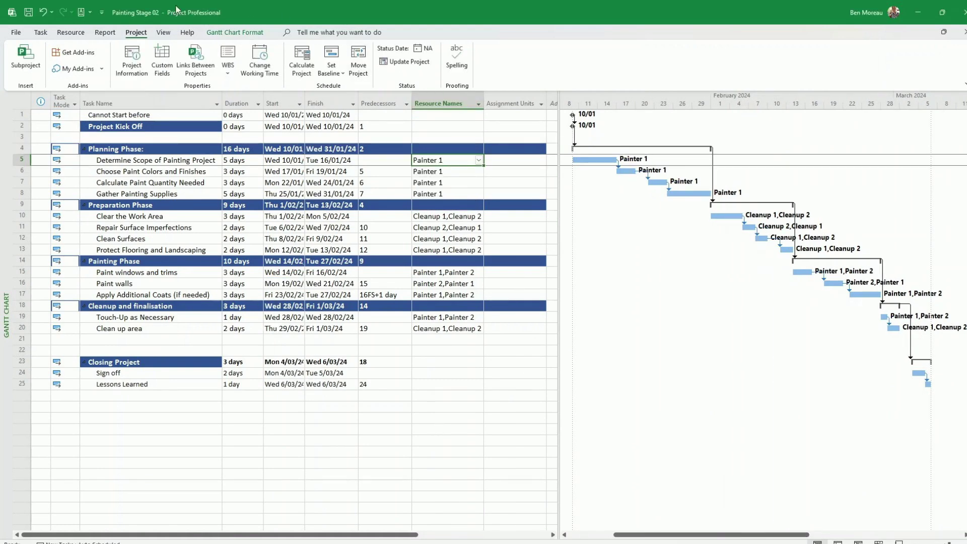
text(Owners)
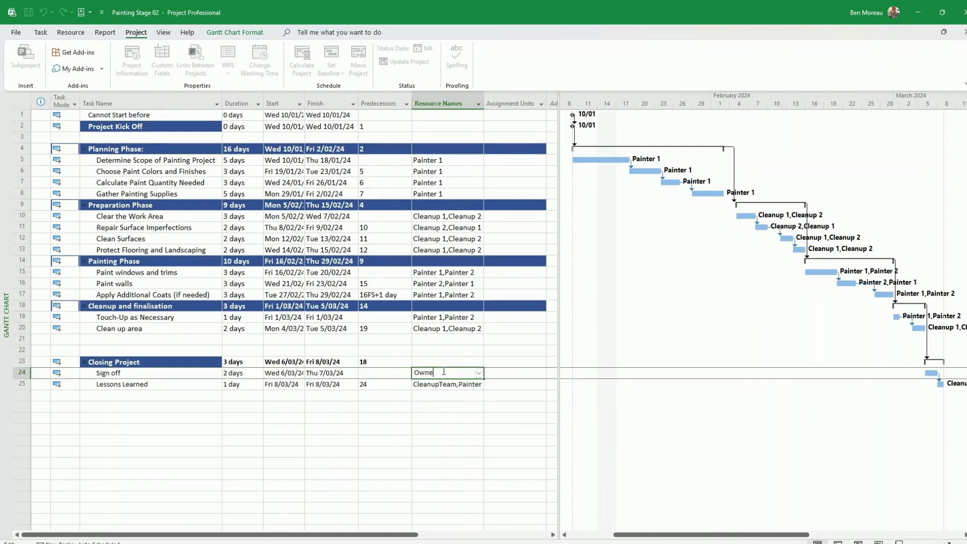
key(Return)
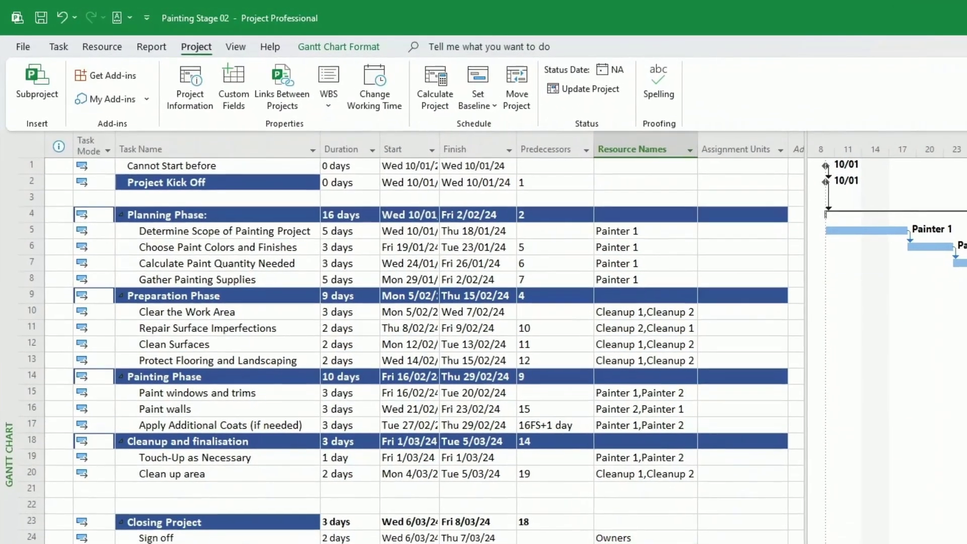
Step: Mark Determine Scope of Painting Project 100% complete
click(229, 231)
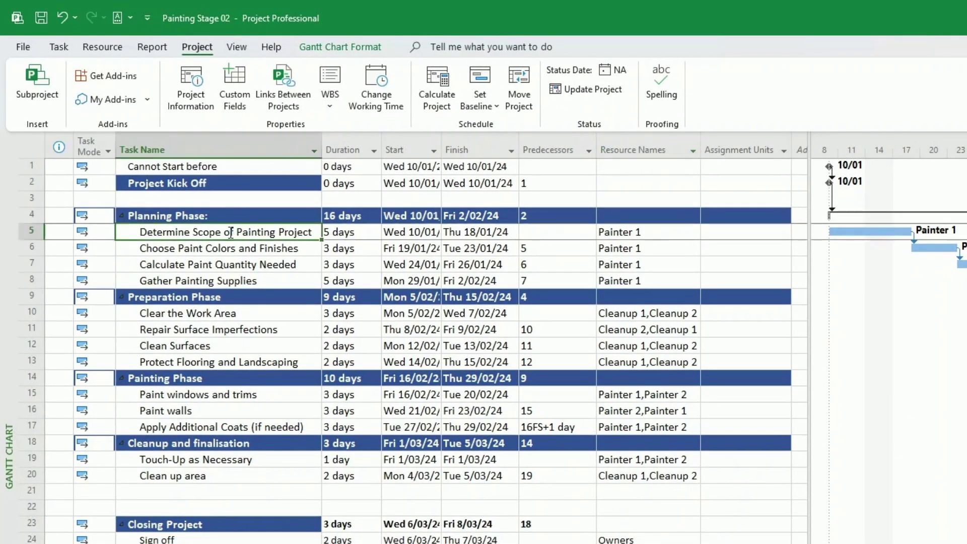
click(59, 47)
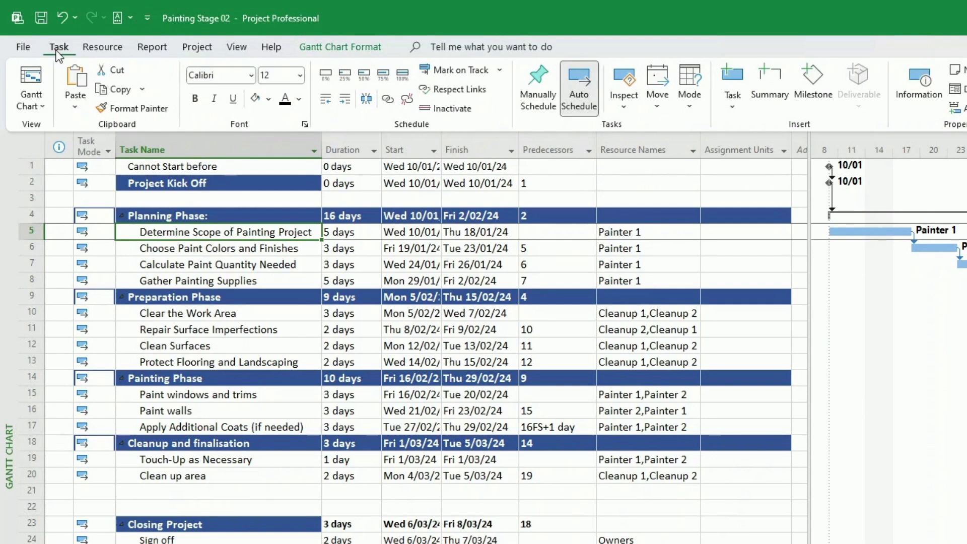
click(402, 76)
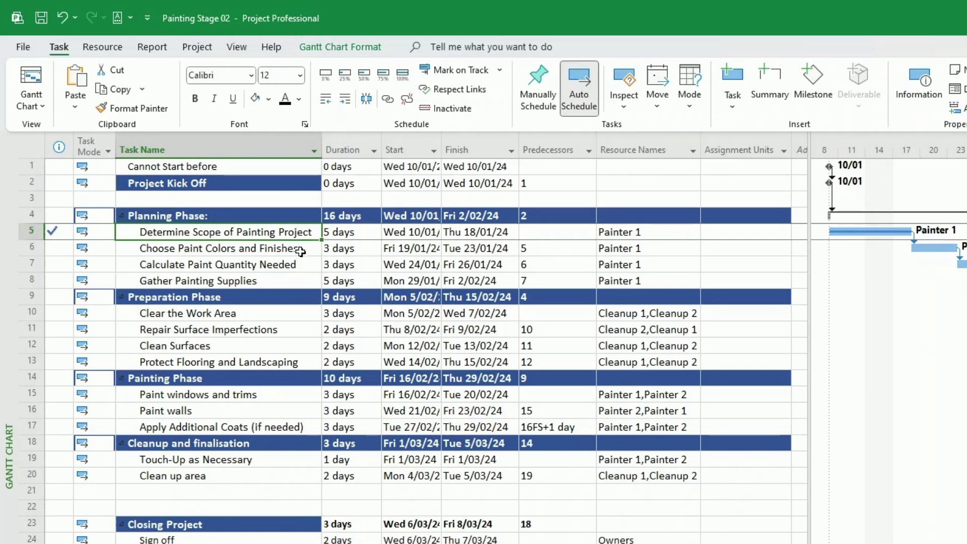
Step: Insert a % Complete column before the Assignment Units column
click(746, 150)
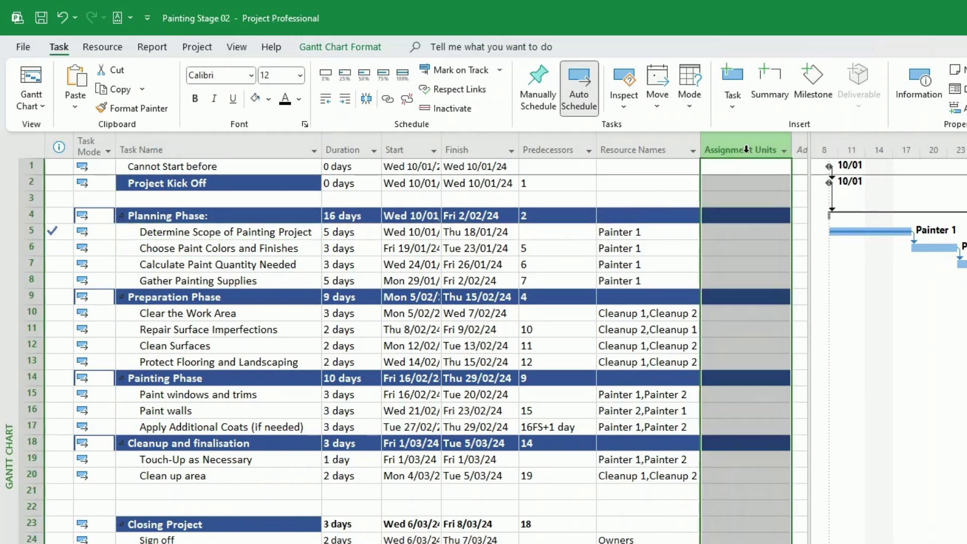
right_click(748, 152)
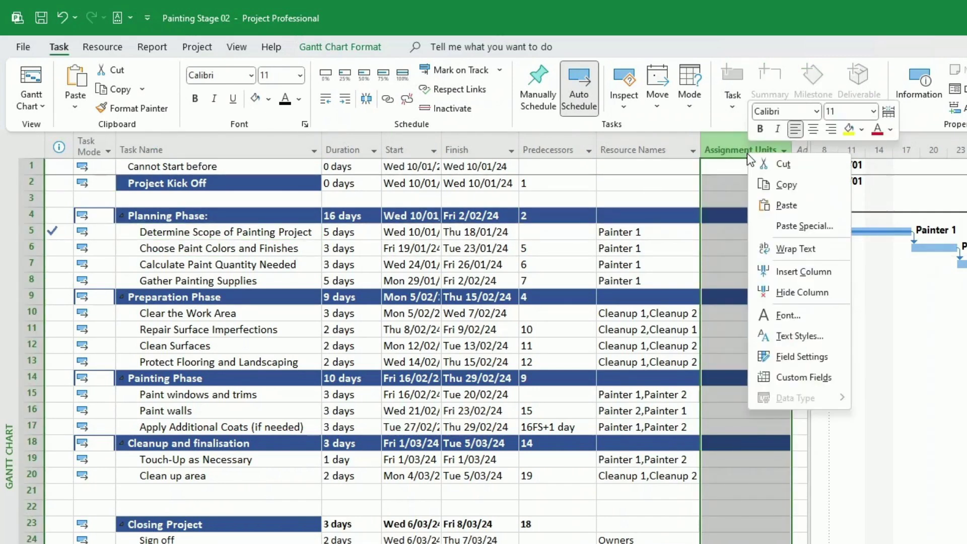
click(793, 271)
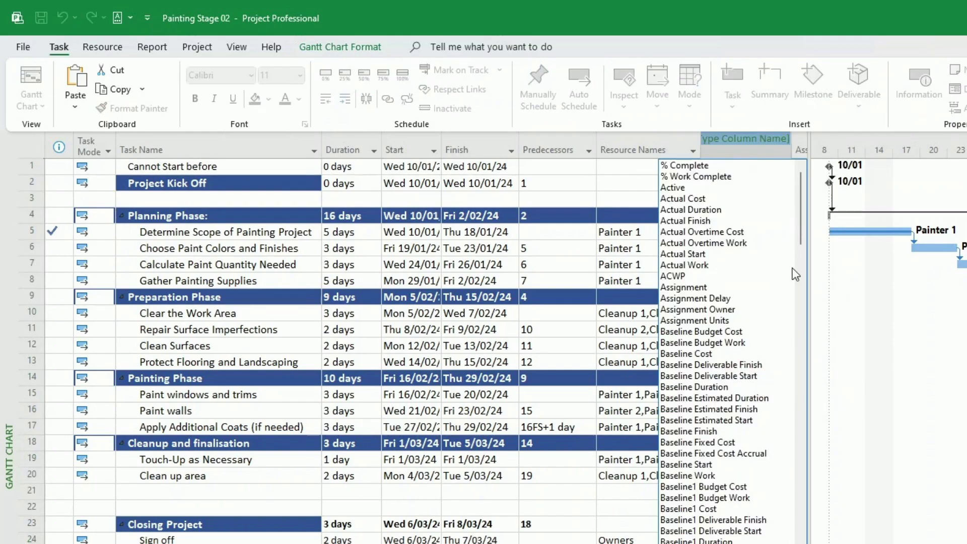
click(695, 165)
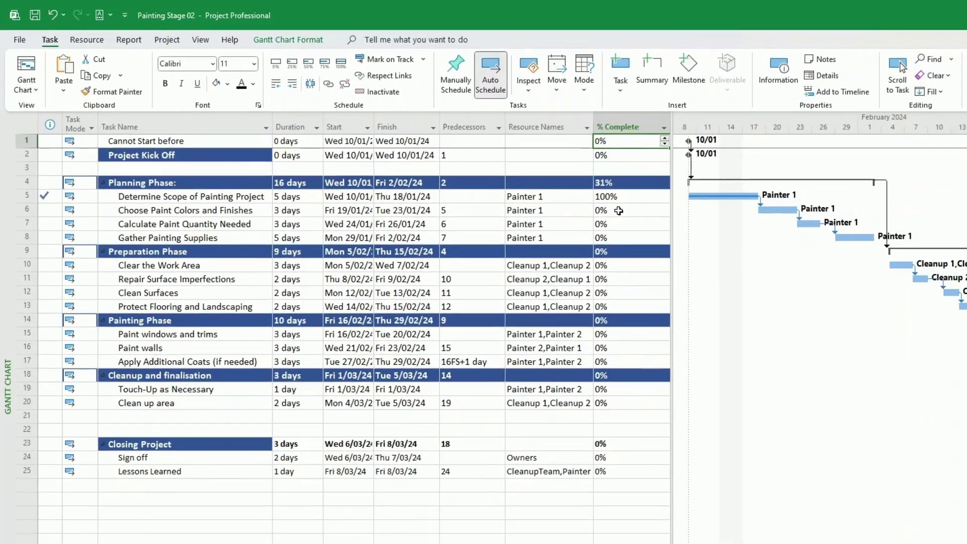
Step: Set Choose Paint Colors and Finishes to 50% complete
click(719, 245)
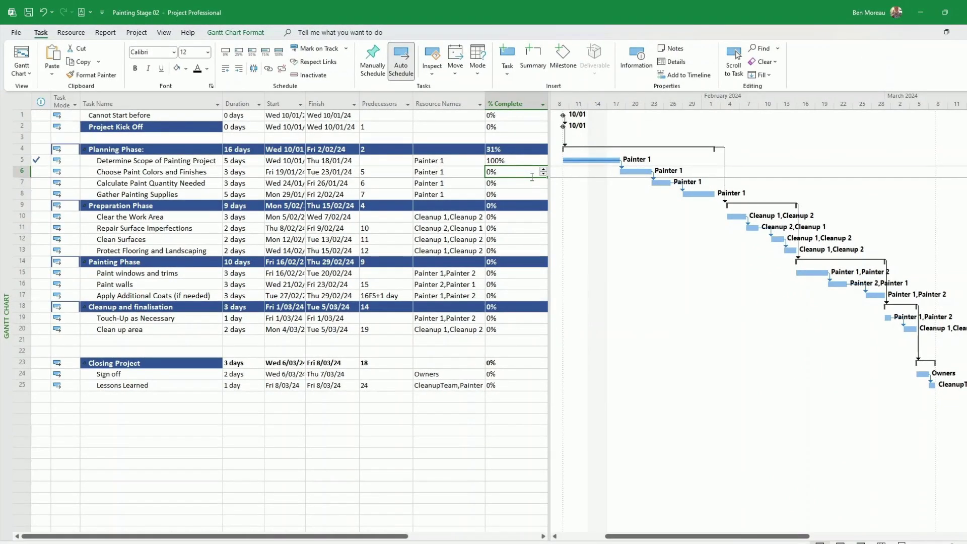
text(50)
key(Return)
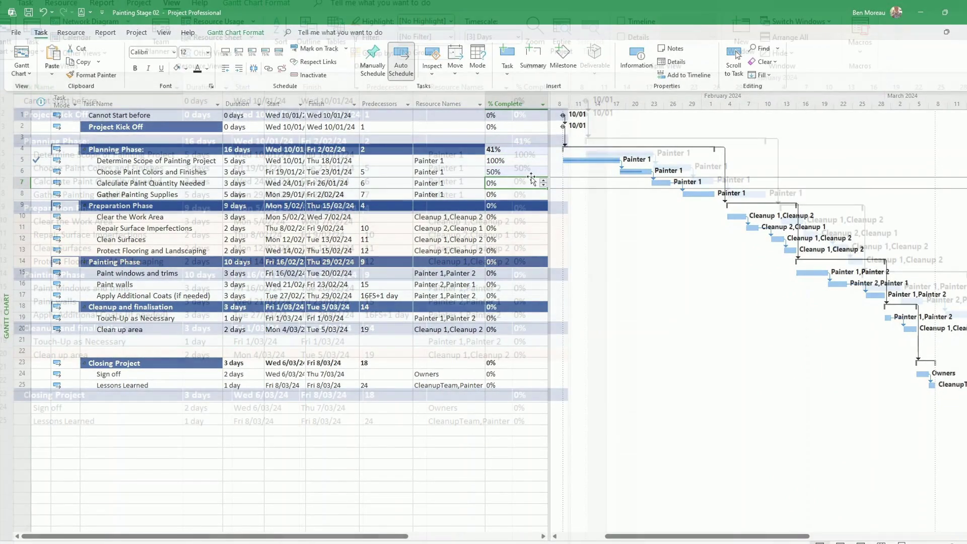